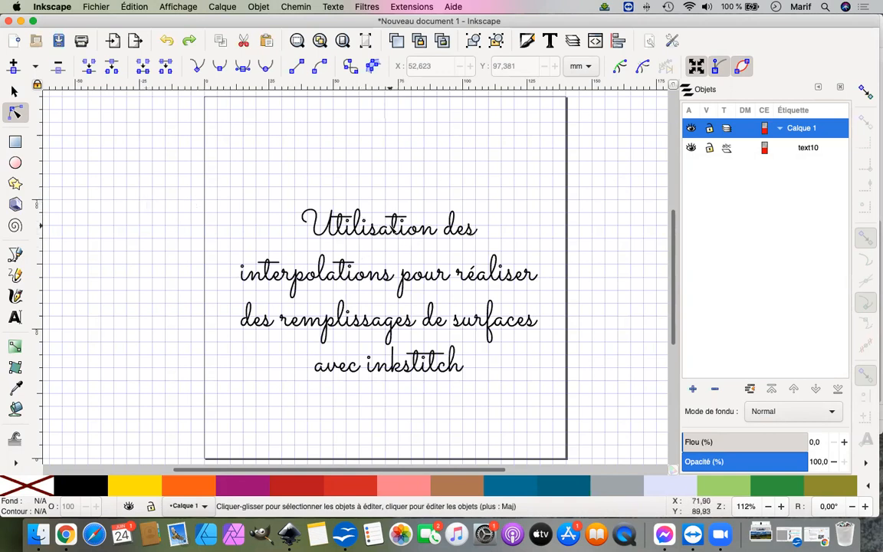
# Step: Delete the title text from the page
pyautogui.click(351, 207)
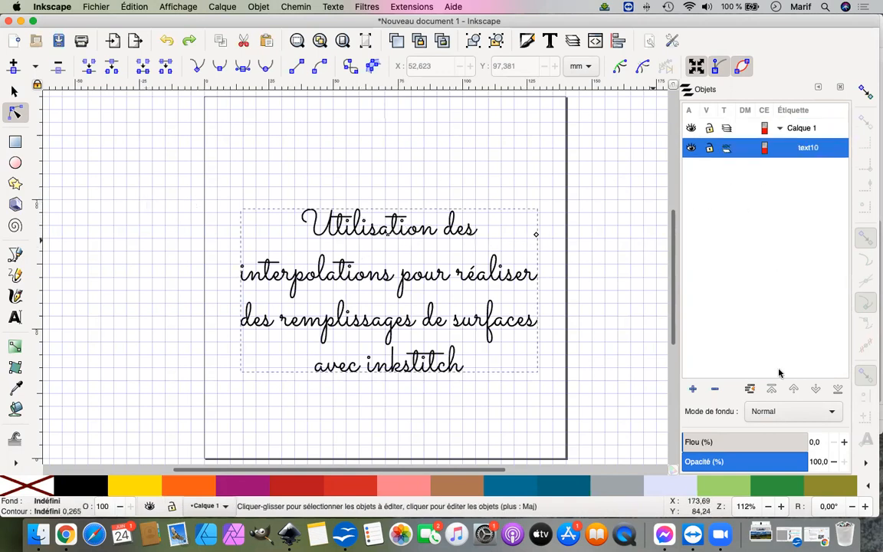
pyautogui.click(714, 391)
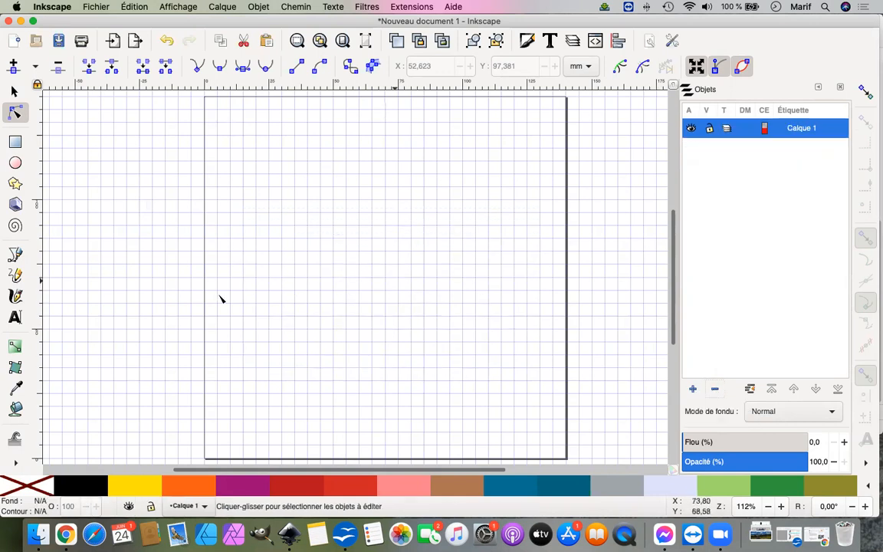
# Step: Draw an open four-node Bézier curve for the left half of a vase, from the neck down to the base
pyautogui.click(16, 255)
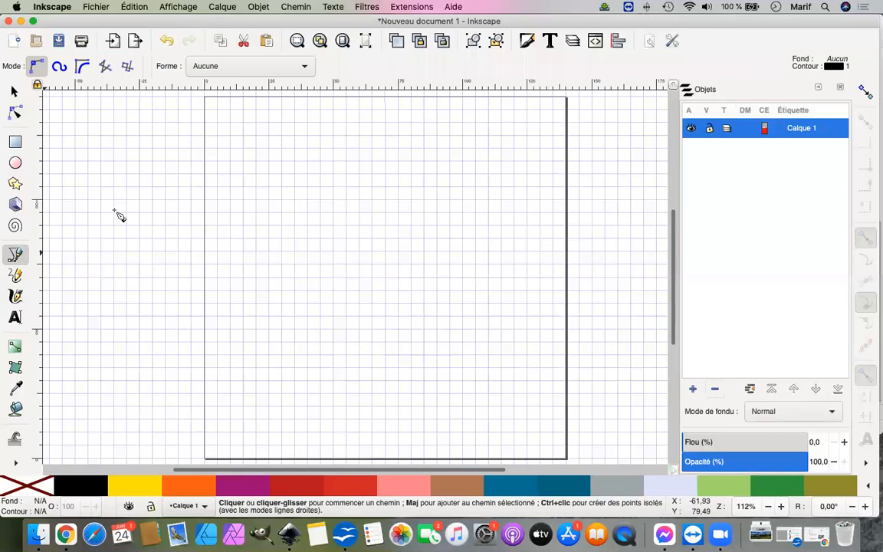
pyautogui.moveTo(334, 122); pyautogui.dragTo(332, 147)
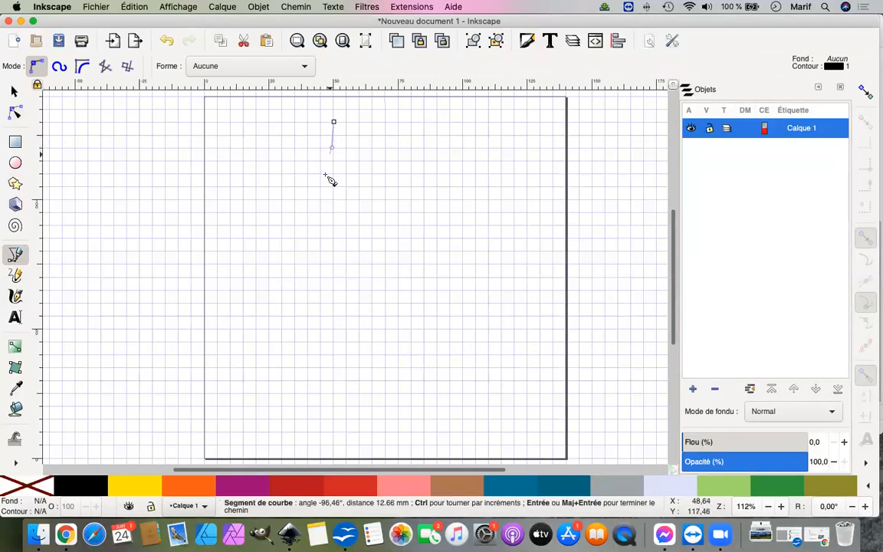
pyautogui.moveTo(270, 217); pyautogui.dragTo(260, 263)
pyautogui.moveTo(261, 332); pyautogui.dragTo(306, 359)
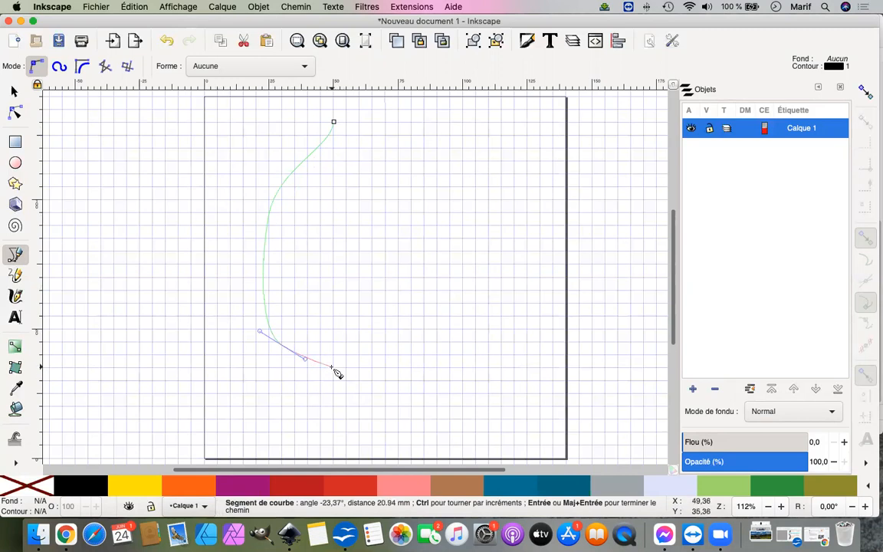
pyautogui.doubleClick(332, 366)
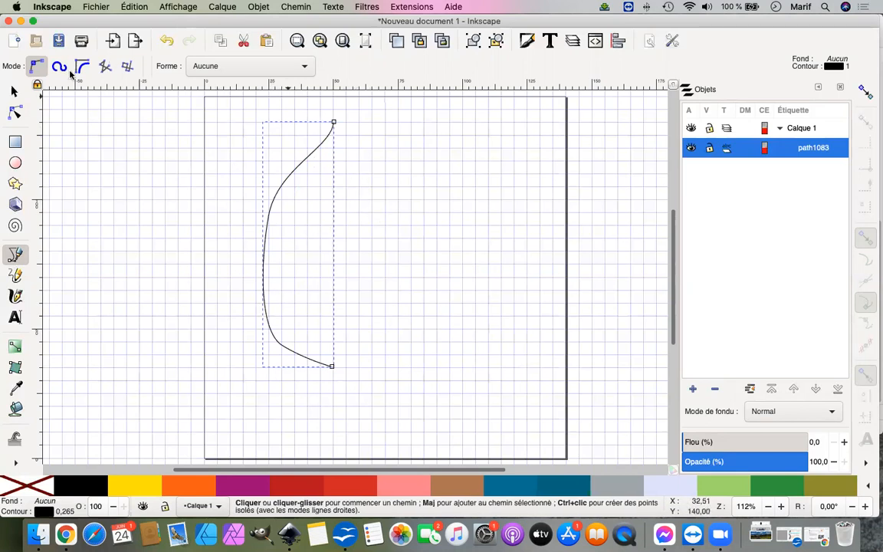
# Step: Reshape the curve's nodes and handles into a rounder vase side, about 32 mm wide and 95 mm high
pyautogui.click(14, 113)
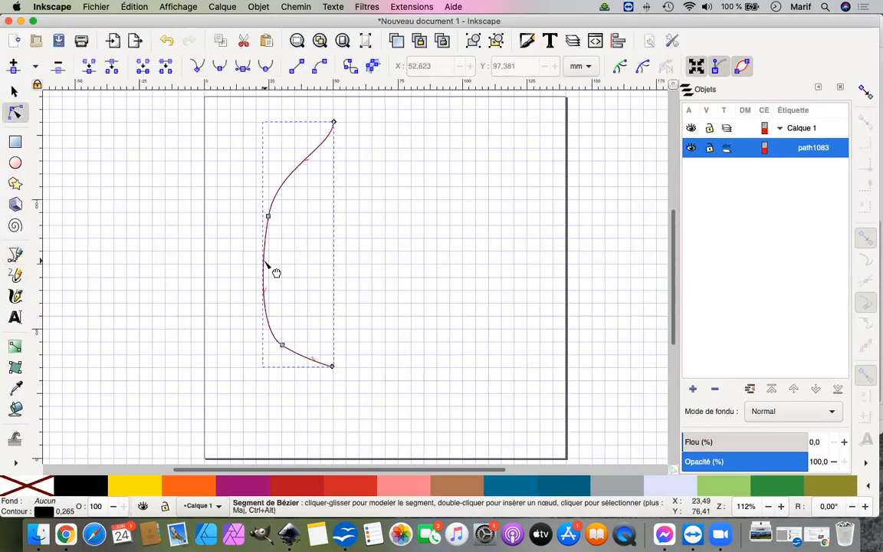
pyautogui.moveTo(263, 267); pyautogui.dragTo(259, 275)
pyautogui.moveTo(282, 346); pyautogui.dragTo(283, 360)
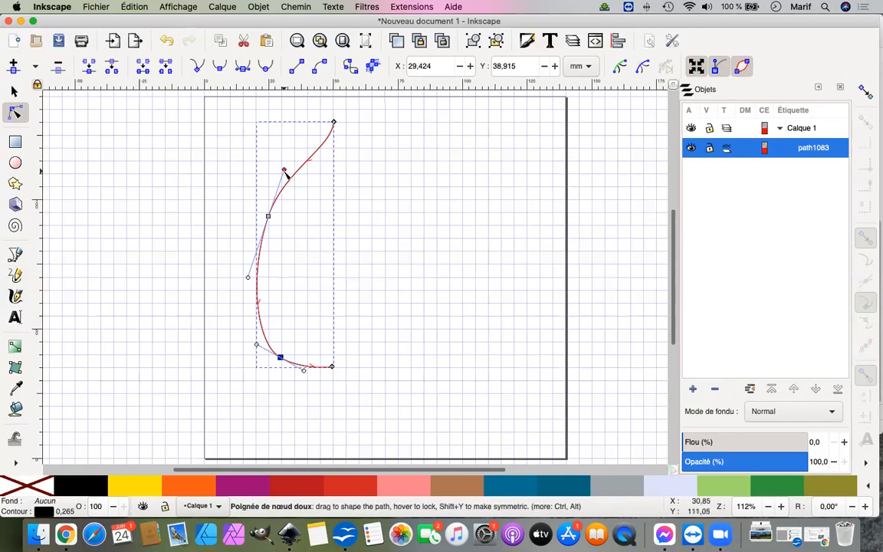
pyautogui.moveTo(286, 173); pyautogui.dragTo(298, 175)
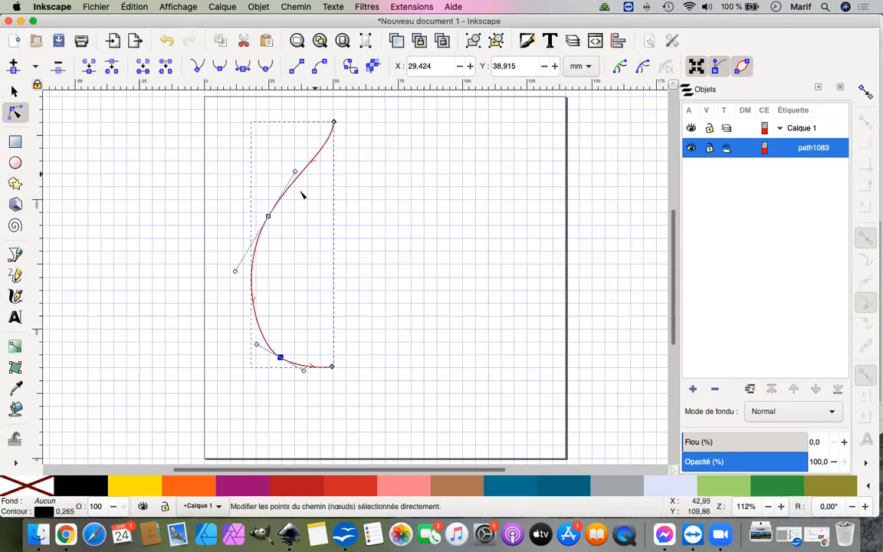
# Step: Duplicate the curve, flip the copy horizontally and place it opposite the original at about X 59.4 mm, leaving a narrow neck gap
pyautogui.click(13, 90)
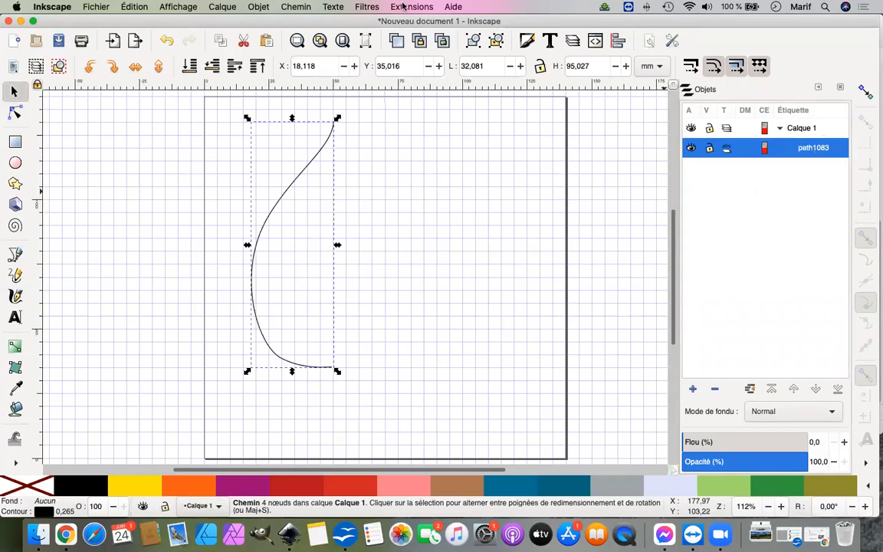
pyautogui.click(134, 8)
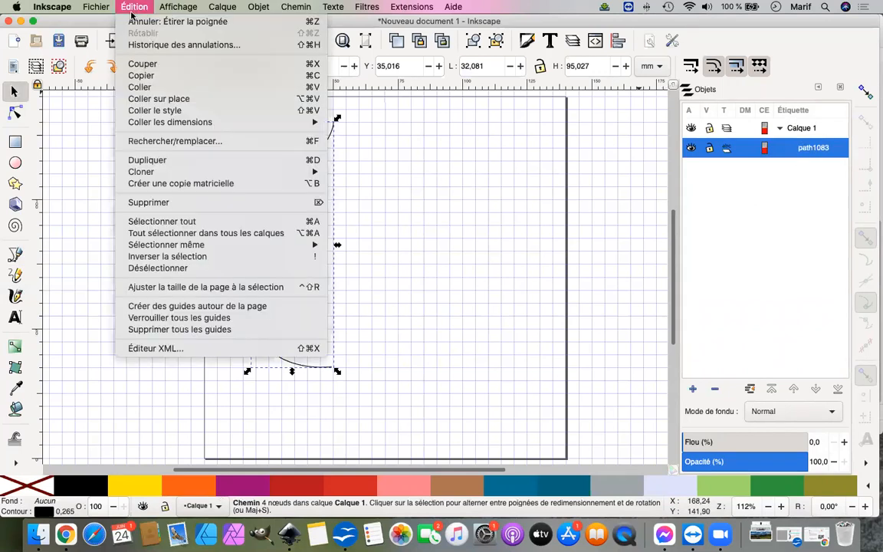
pyautogui.click(136, 160)
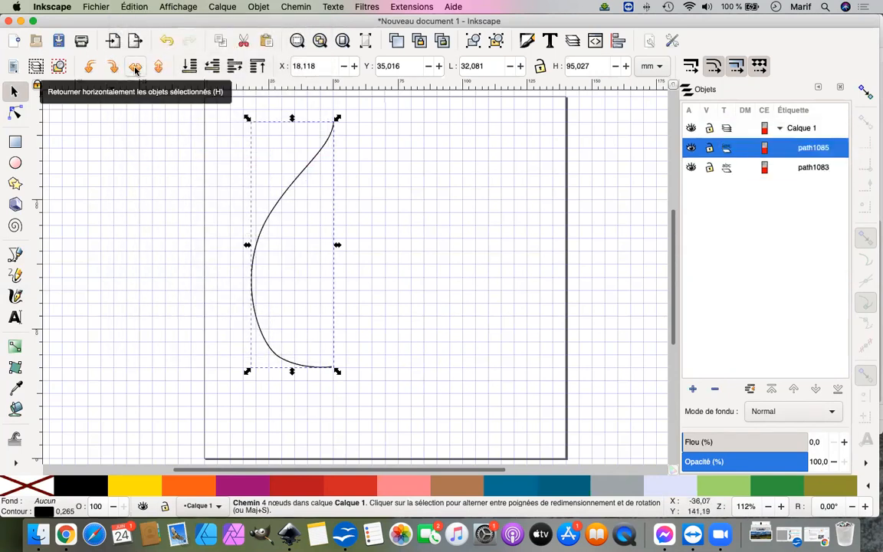
pyautogui.click(135, 68)
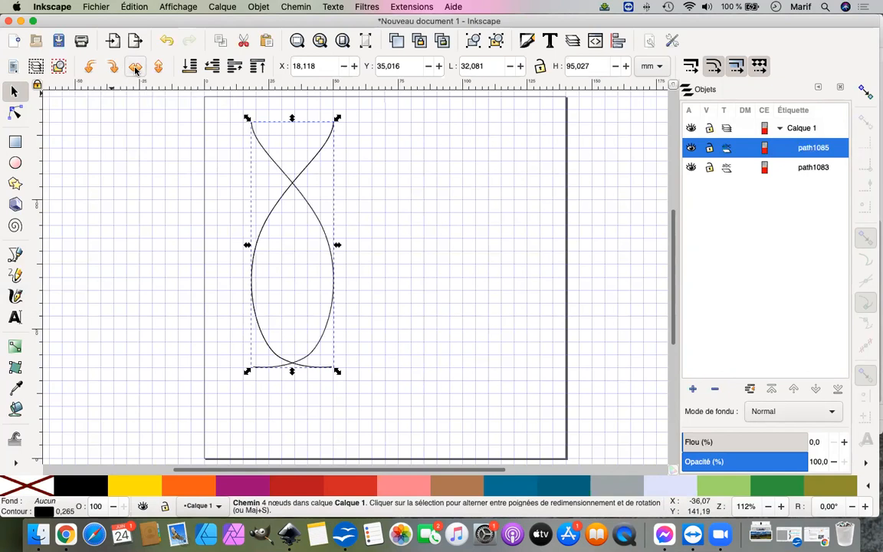
pyautogui.moveTo(268, 157); pyautogui.dragTo(379, 156)
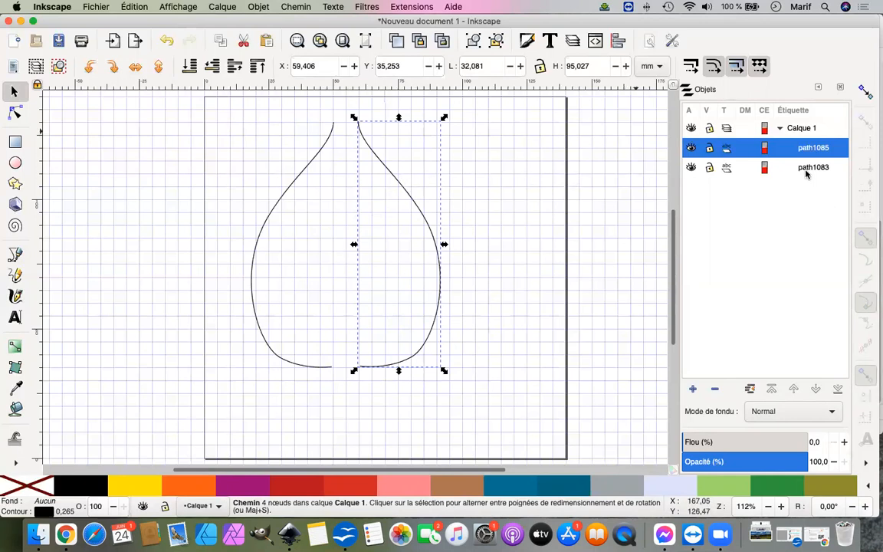
# Step: Select both vase curves and open the Interpoler extension, keeping its dialog clear of the drawing
pyautogui.press('shift')
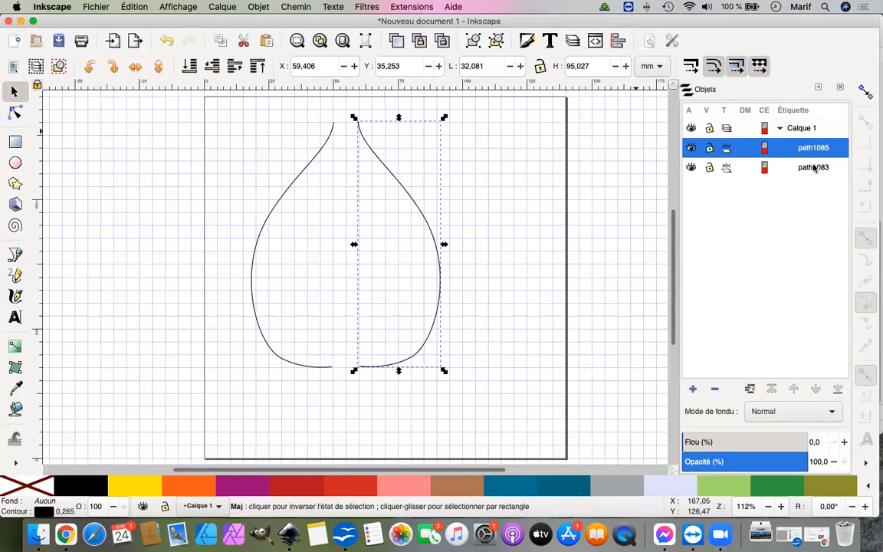
pyautogui.keyDown('shift'); pyautogui.click(810, 168); pyautogui.keyUp('shift')
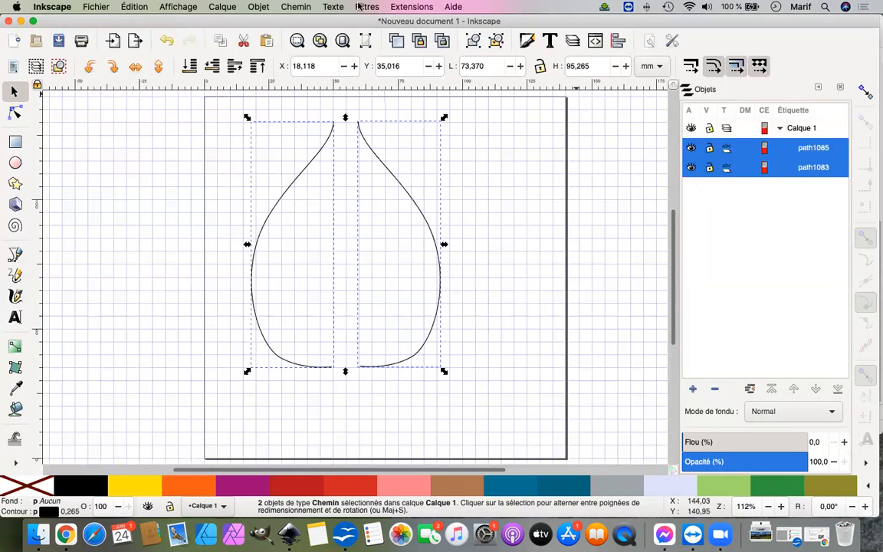
pyautogui.click(417, 9)
pyautogui.click(416, 10)
pyautogui.click(416, 9)
pyautogui.moveTo(434, 113)
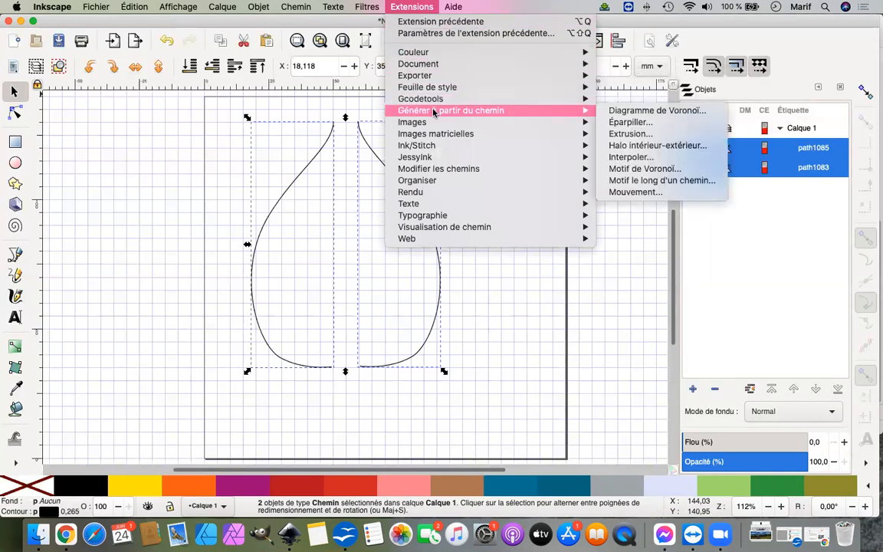
pyautogui.click(634, 157)
pyautogui.moveTo(427, 181); pyautogui.dragTo(550, 127)
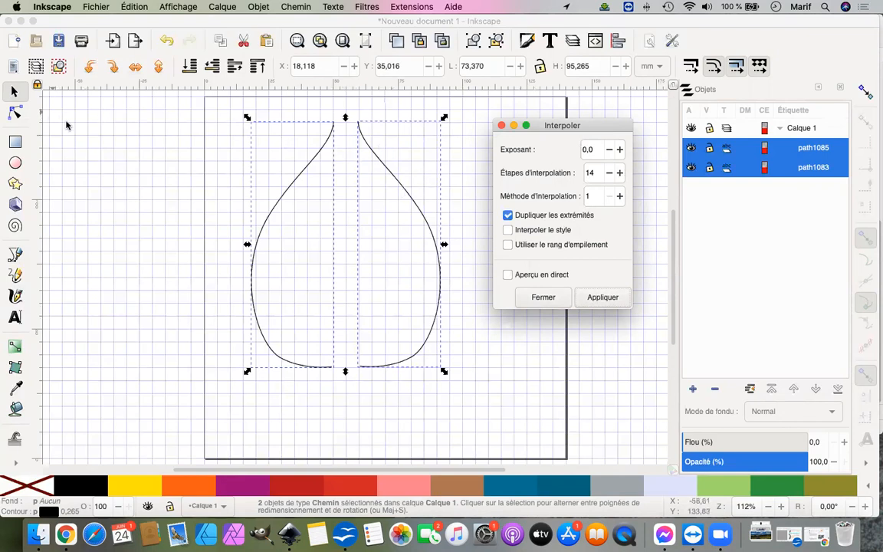
# Step: Display both curves' nodes and interpolate between them with exponent 0,0, 14 steps, method 1 and duplicated end paths
pyautogui.click(20, 115)
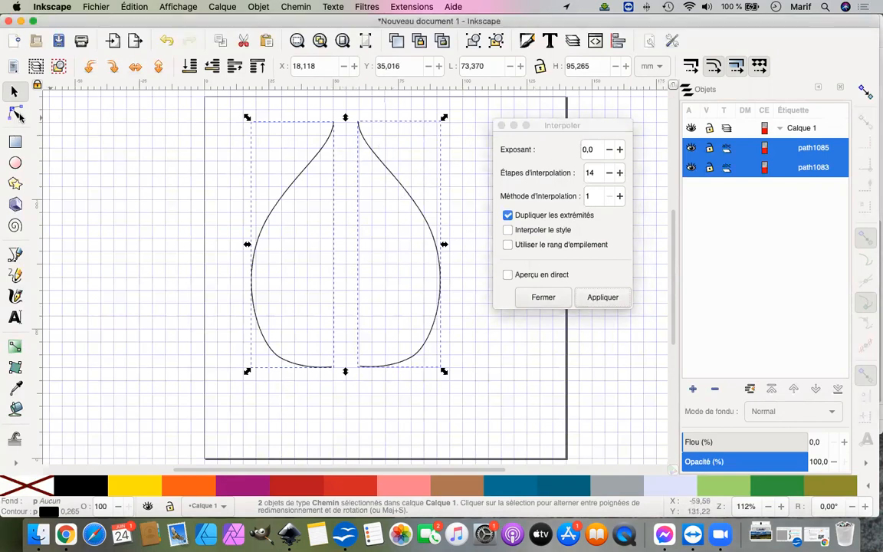
pyautogui.click(15, 115)
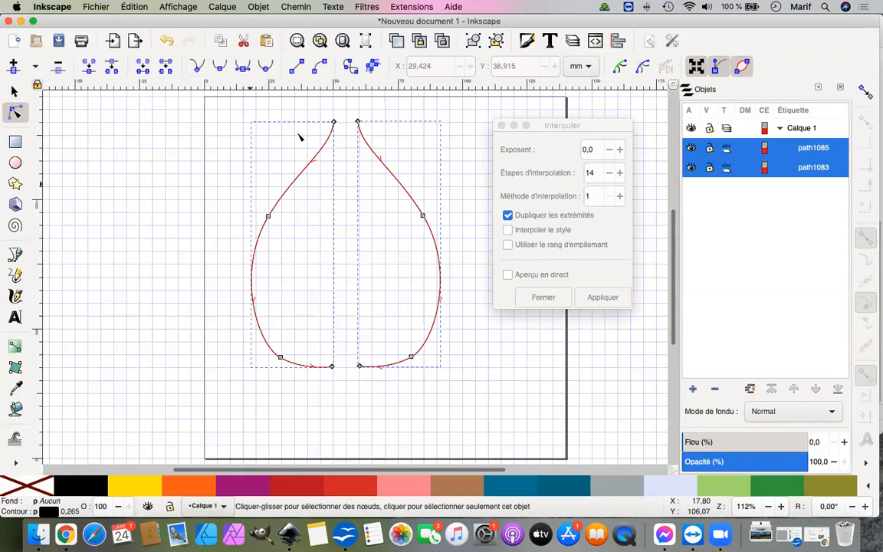
pyautogui.click(622, 284)
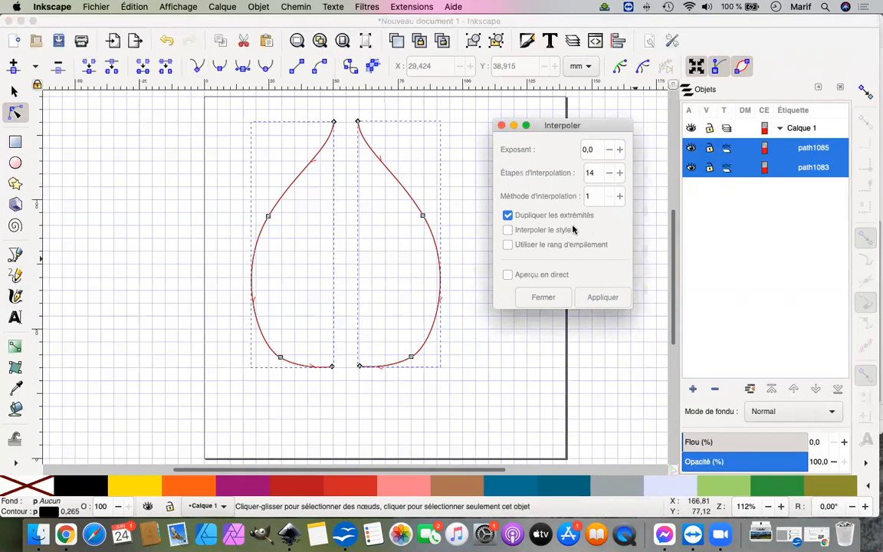
pyautogui.click(602, 298)
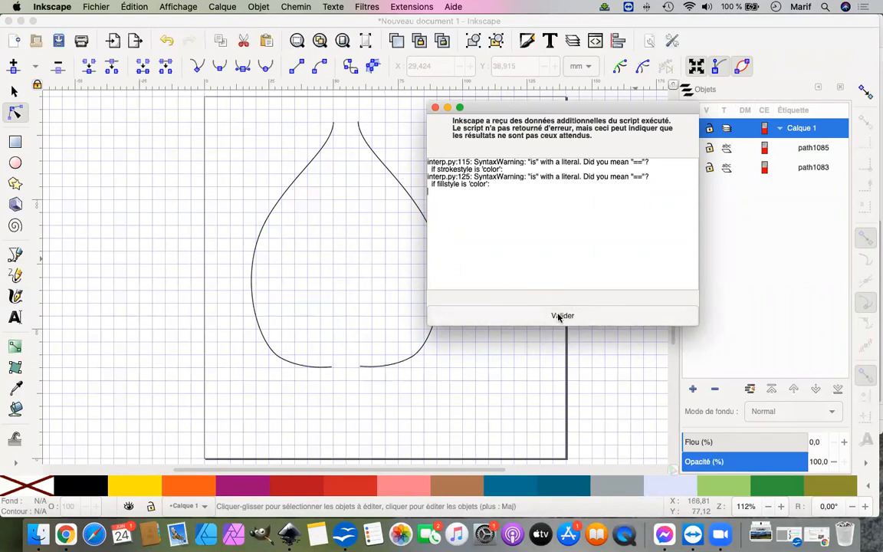
pyautogui.click(561, 316)
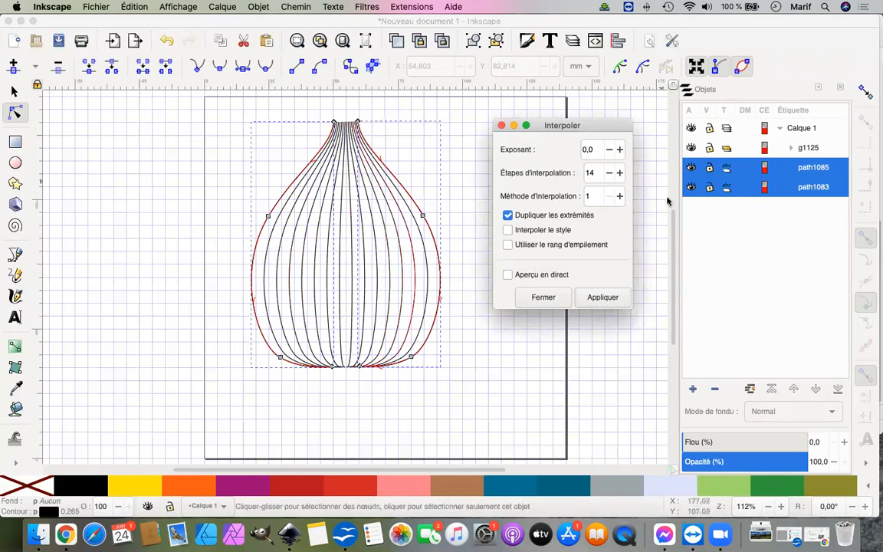
# Step: Expand the interpolated group and examine its first and last paths against the original vase curves
pyautogui.click(797, 150)
pyautogui.click(792, 147)
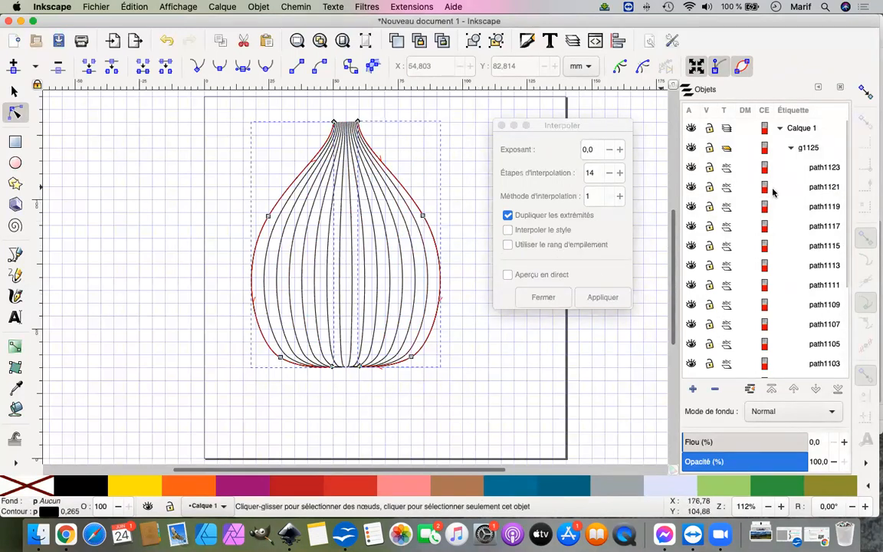
pyautogui.click(822, 168)
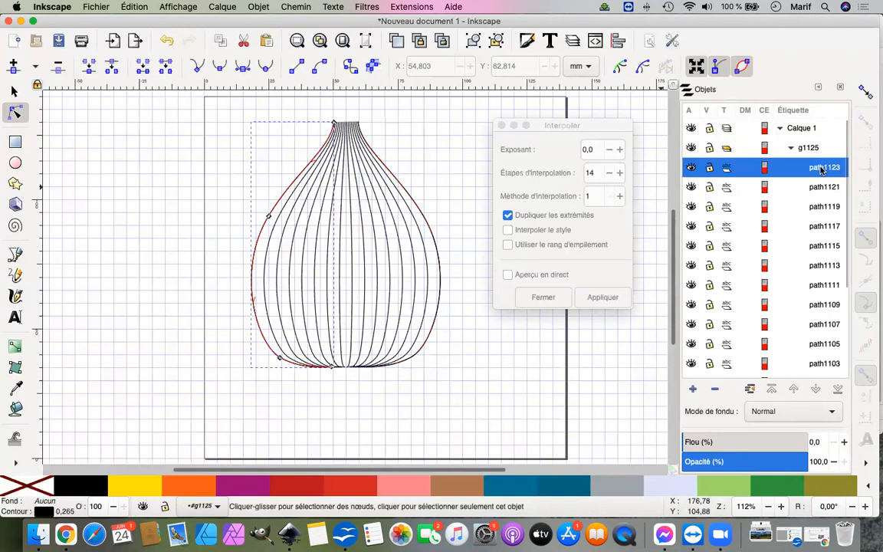
pyautogui.scroll(-3, 815, 268)
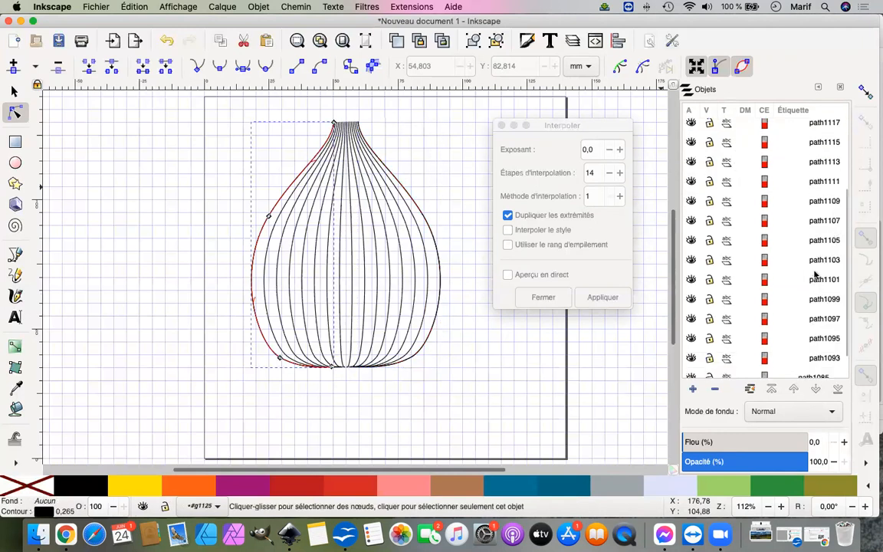
pyautogui.scroll(-2, 815, 274)
pyautogui.click(823, 332)
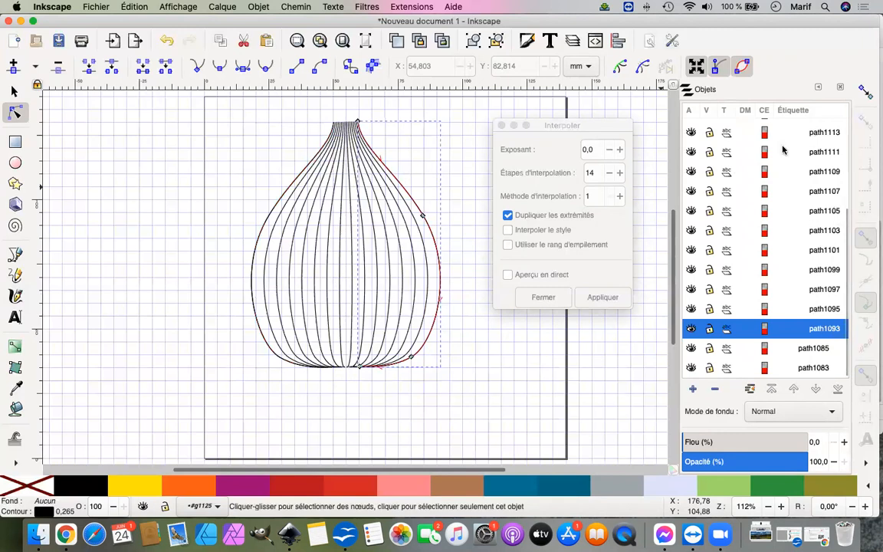
# Step: Reselect the two original vase curves and interpolate them again with exponent 1 and 14 steps
pyautogui.click(825, 350)
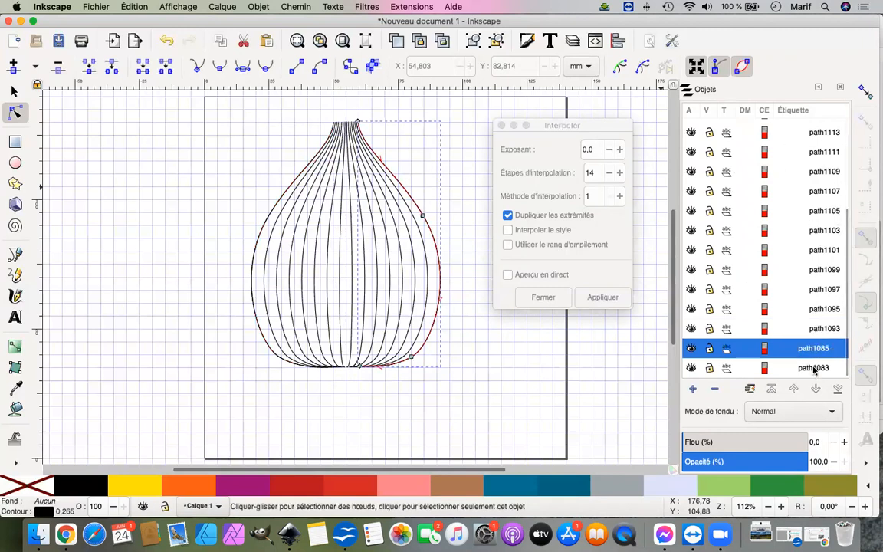
pyautogui.keyDown('shift'); pyautogui.click(816, 369); pyautogui.keyUp('shift')
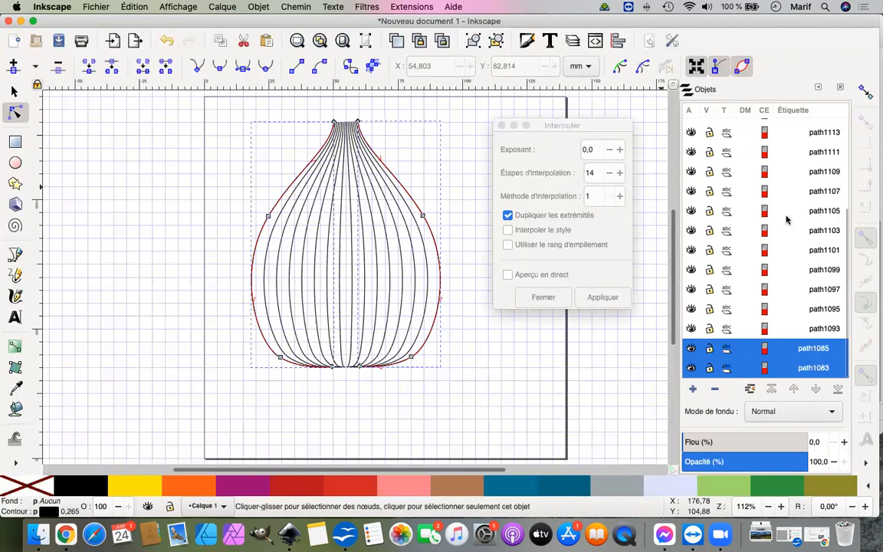
pyautogui.click(596, 149)
pyautogui.moveTo(592, 148); pyautogui.dragTo(579, 150)
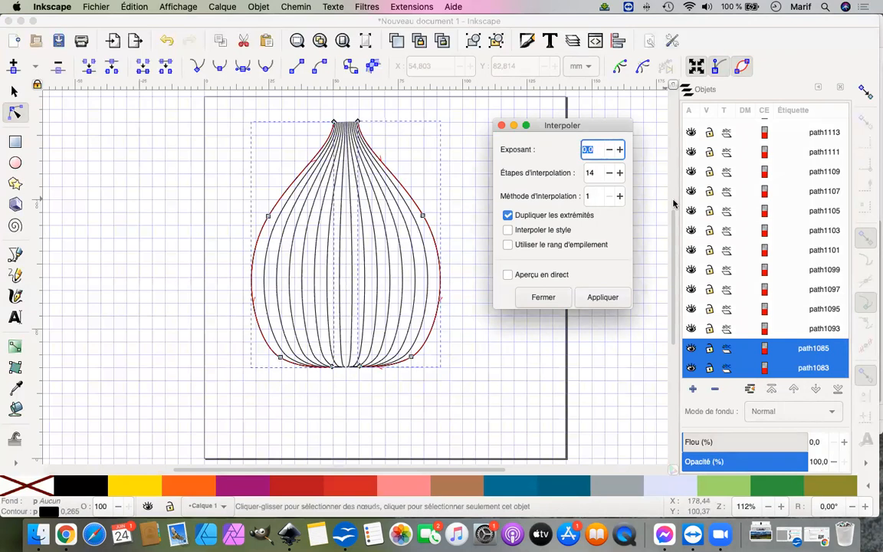
pyautogui.write('1')
pyautogui.click(603, 298)
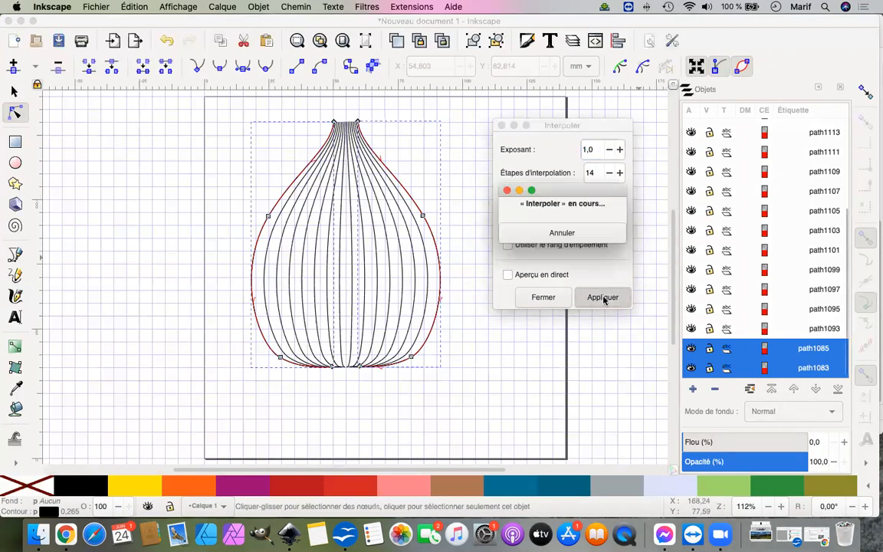
pyautogui.click(563, 314)
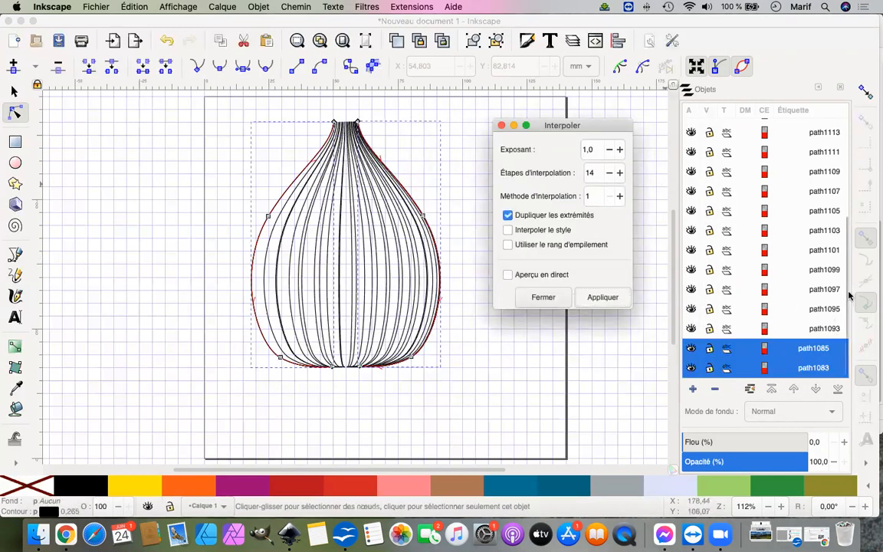
# Step: Collapse the first interpolation group in the object list and hide it, leaving the exponent 1 group displayed
pyautogui.click(848, 243)
pyautogui.scroll(5, 762, 217)
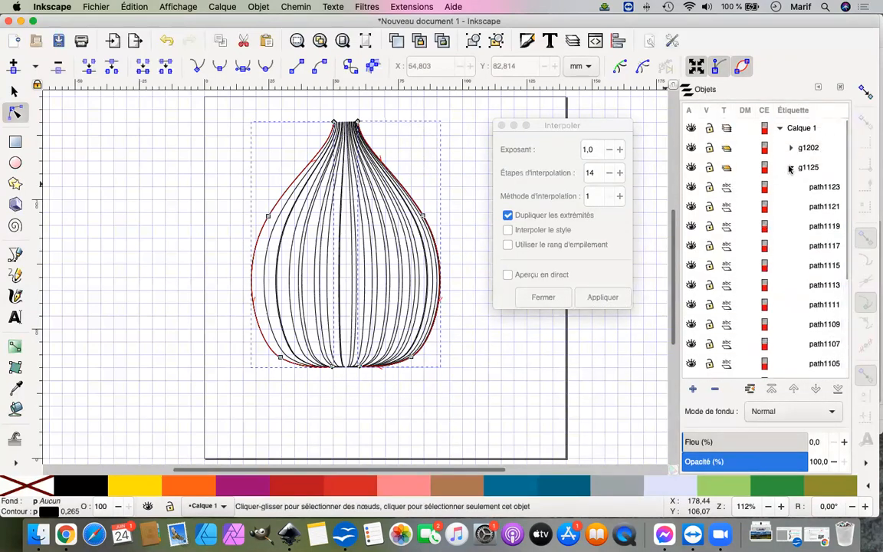
pyautogui.click(790, 167)
pyautogui.click(818, 170)
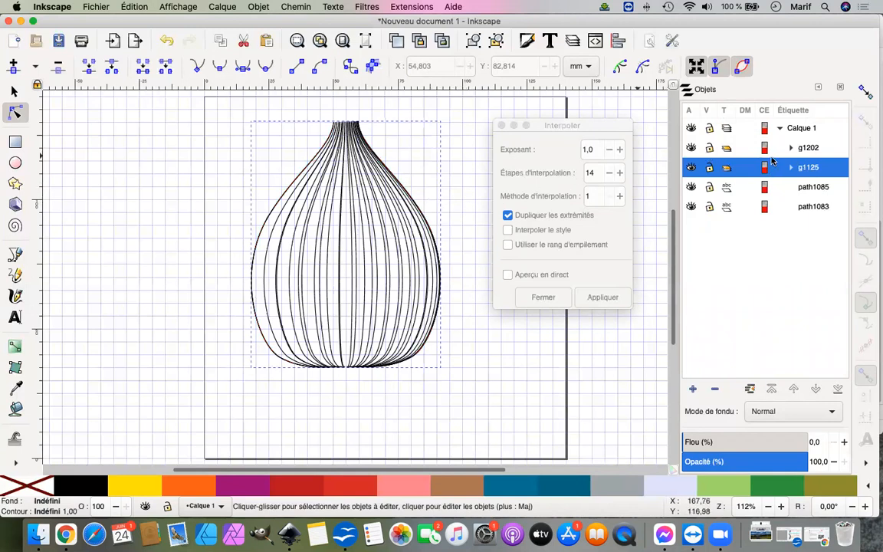
pyautogui.click(692, 169)
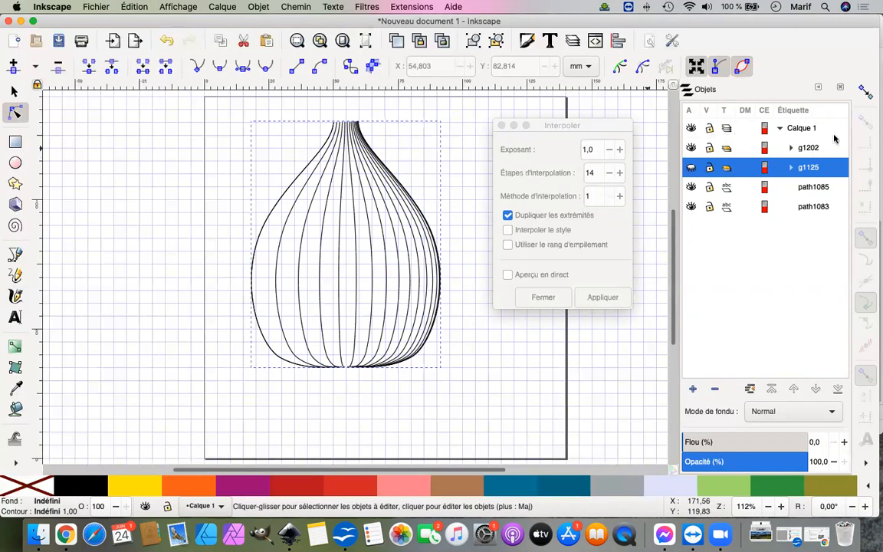
# Step: Delete the hidden exponent 0 group and the two original vase curves, keeping only the exponent 1 interpolation group
pyautogui.click(715, 390)
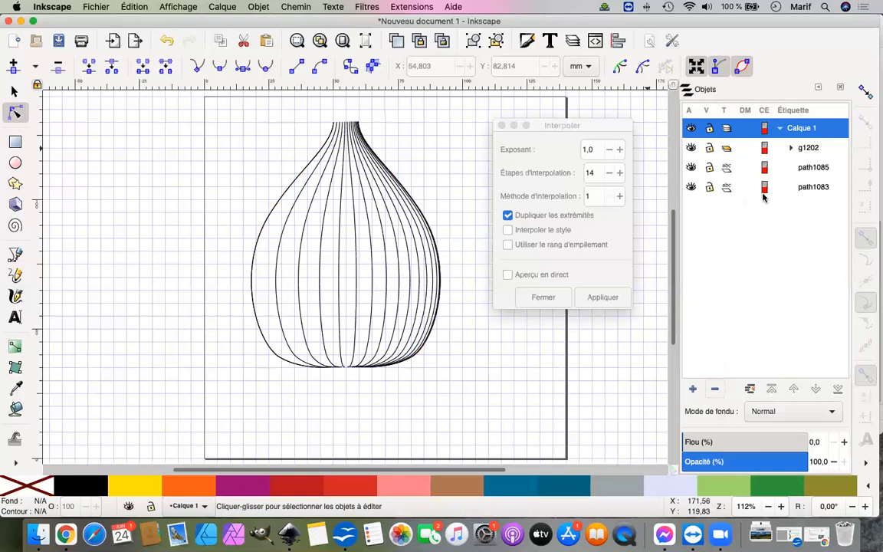
pyautogui.click(817, 169)
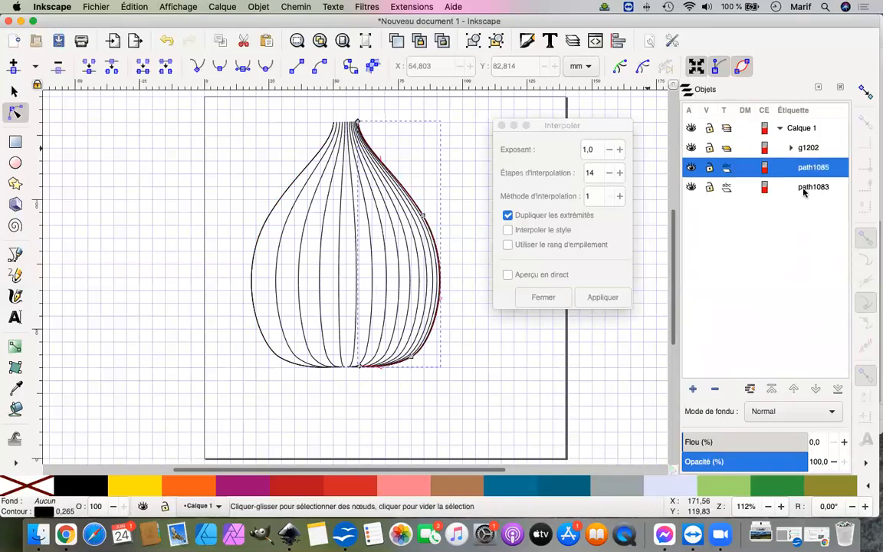
pyautogui.keyDown('shift'); pyautogui.click(806, 192); pyautogui.keyUp('shift')
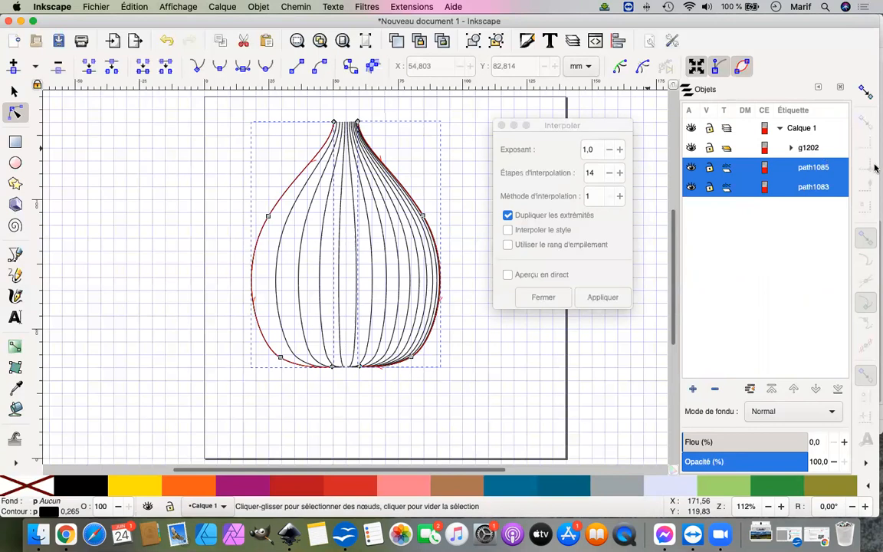
pyautogui.click(715, 389)
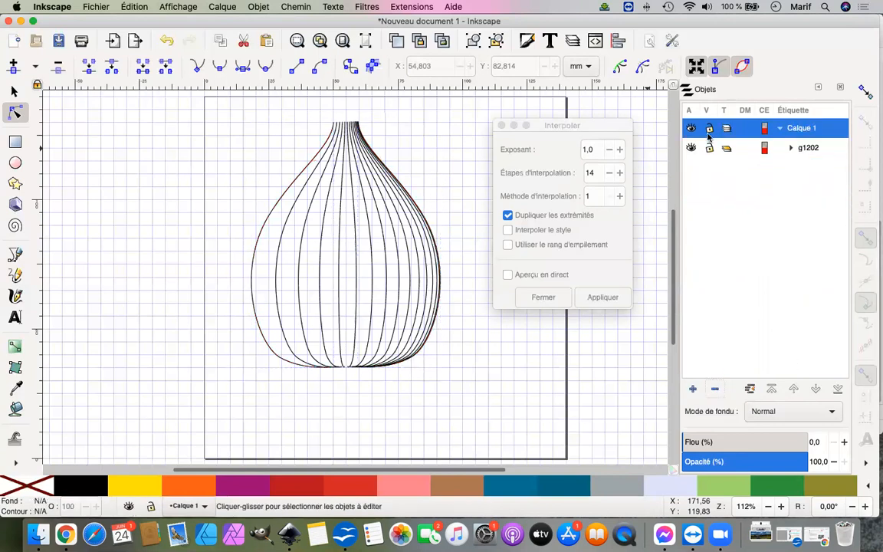
# Step: Expand the remaining interpolation group and select all of its paths, from path1200 to path1170
pyautogui.click(793, 148)
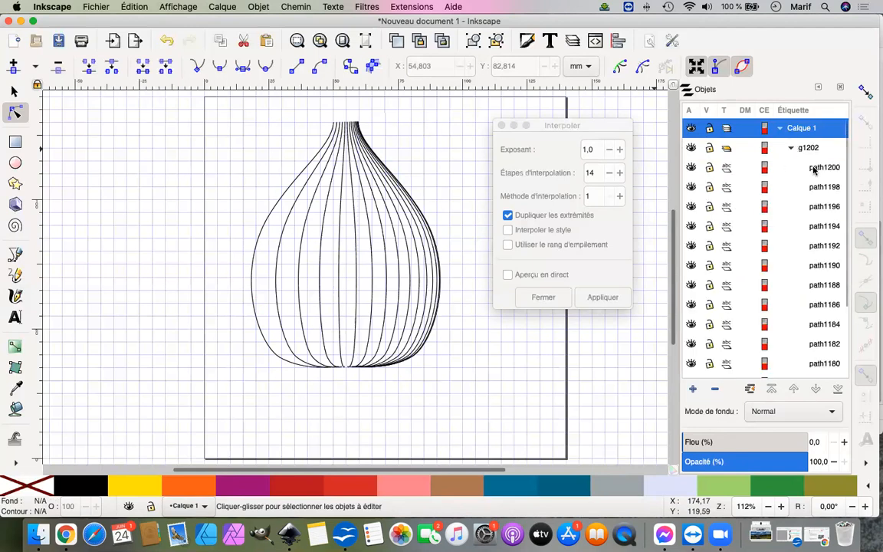
pyautogui.click(815, 169)
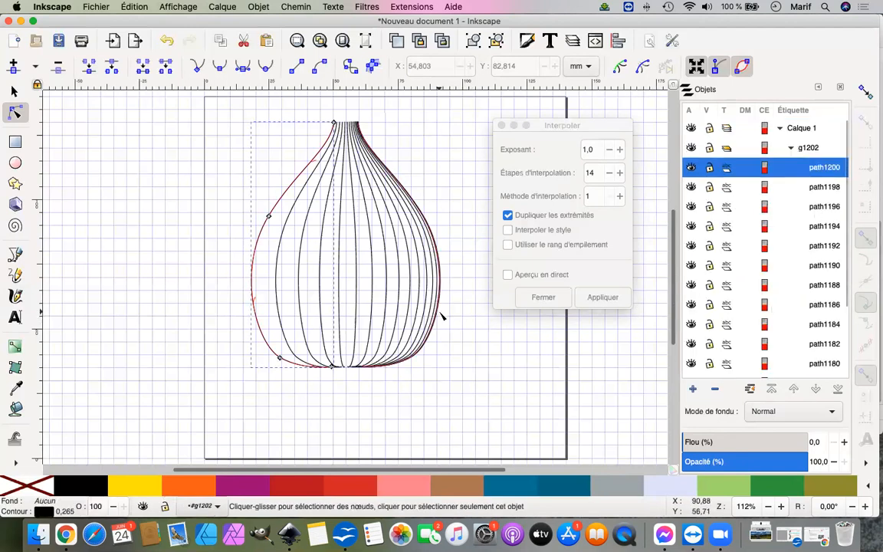
pyautogui.scroll(-3, 805, 241)
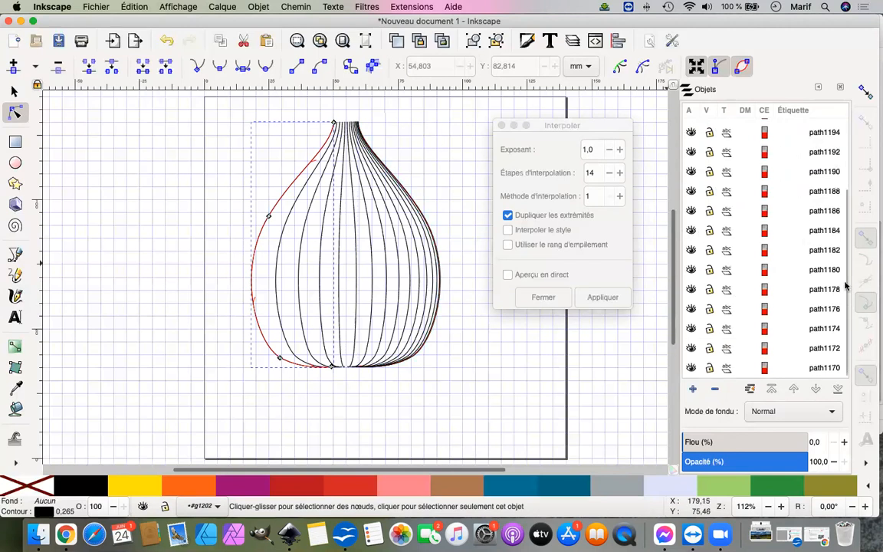
pyautogui.keyDown('shift'); pyautogui.click(829, 369); pyautogui.keyUp('shift')
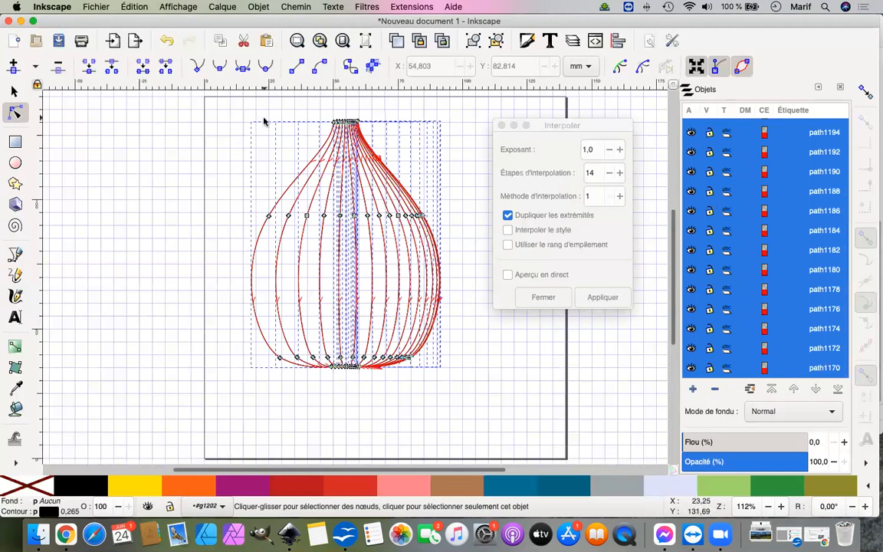
# Step: Set the selected paths' stroke width to 0,365 mm and give them a fine dotted dash pattern
pyautogui.press('shift+super+f')
pyautogui.click(229, 90)
pyautogui.click(258, 113)
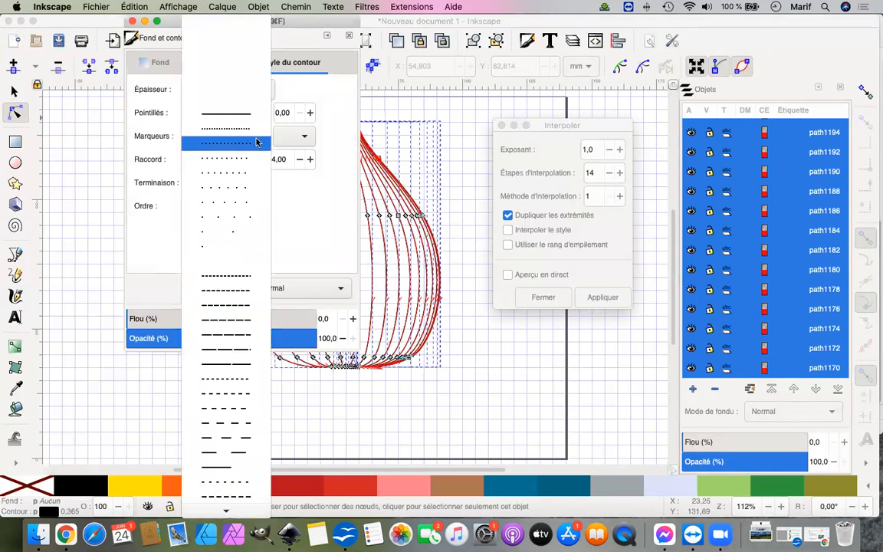
pyautogui.click(257, 128)
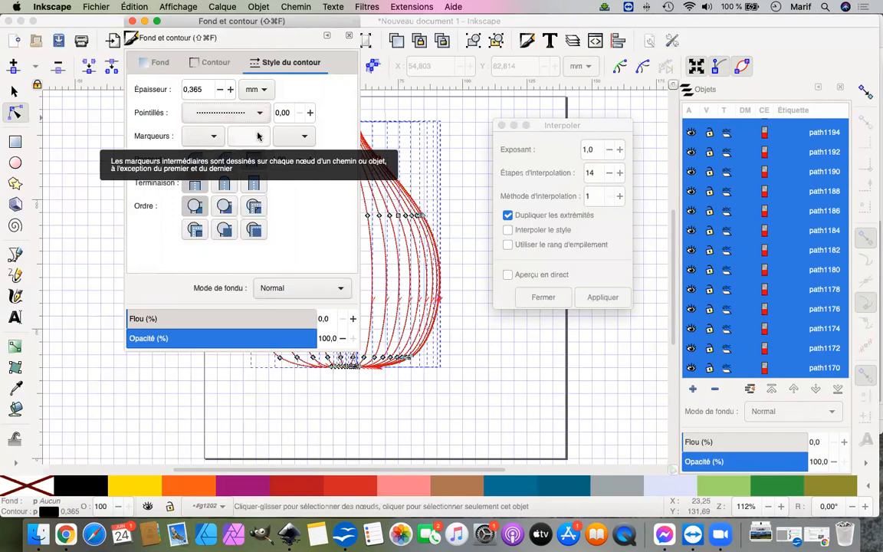
pyautogui.click(133, 22)
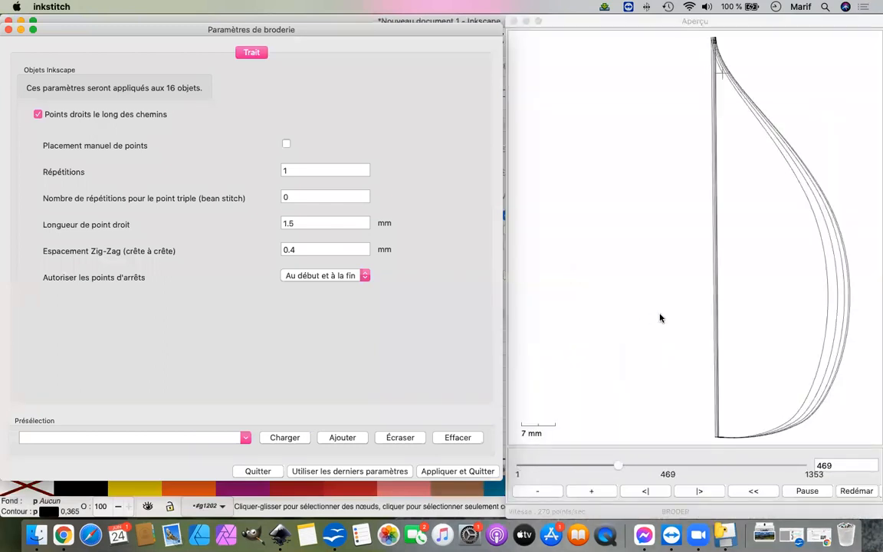
# Step: Slow down the stitch preview in the Ink/Stitch embroidery parameters and examine how the interpolated paths are sewn
pyautogui.click(535, 491)
pyautogui.click(533, 491)
pyautogui.click(533, 491)
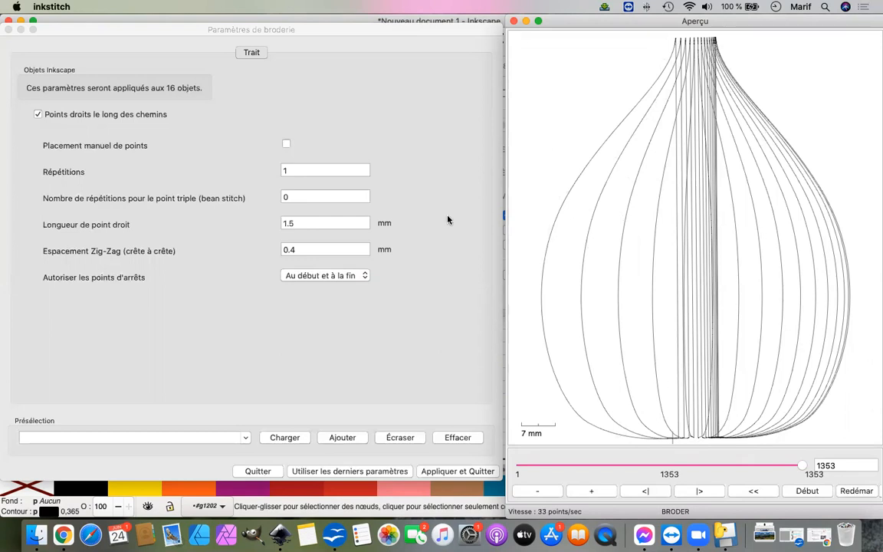
# Step: Set the running stitch repetitions to 2 and examine the stitch-out at reduced preview speed
pyautogui.click(294, 171)
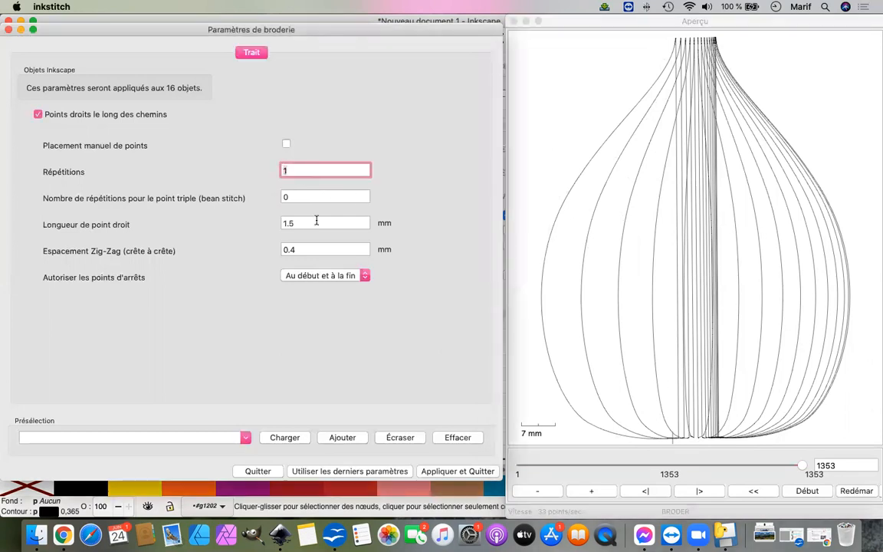
pyautogui.press('BackSpace')
pyautogui.write('2')
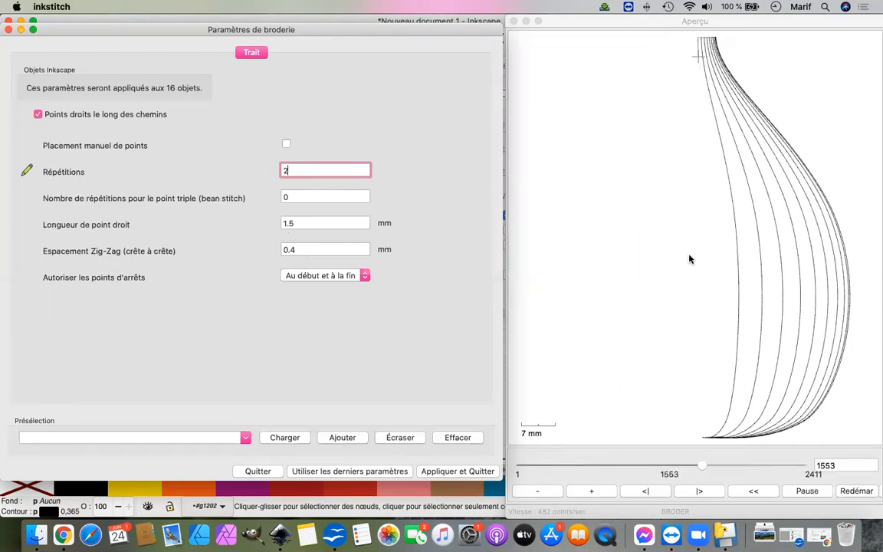
pyautogui.click(544, 493)
pyautogui.click(545, 493)
pyautogui.click(544, 493)
pyautogui.click(545, 493)
pyautogui.click(544, 493)
pyautogui.click(544, 493)
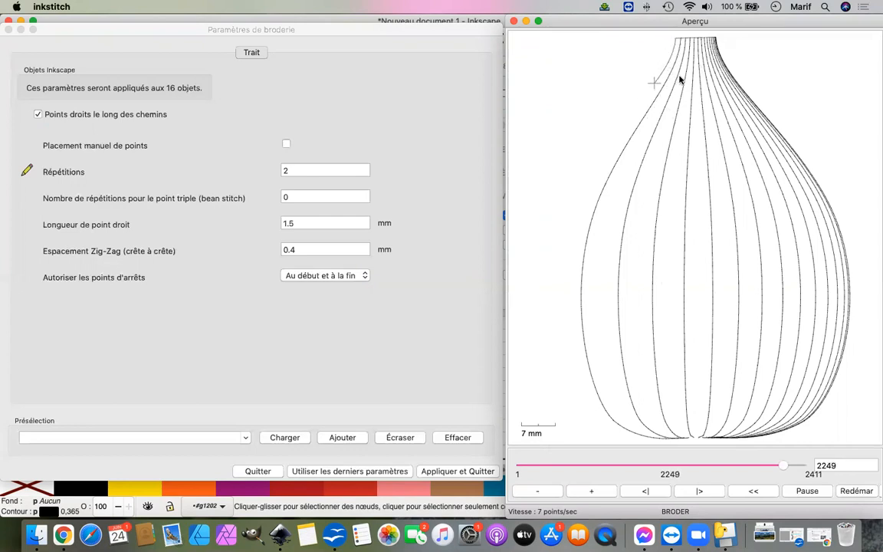
pyautogui.click(588, 491)
pyautogui.click(589, 491)
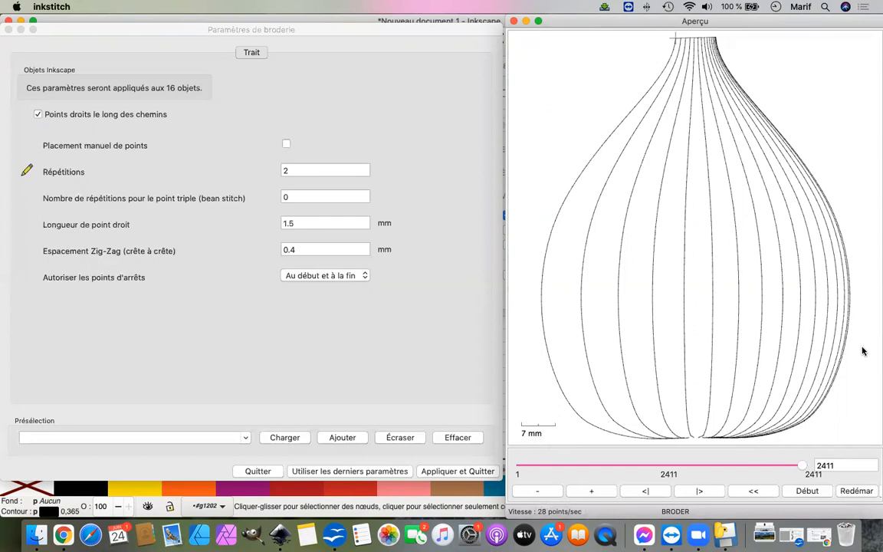
# Step: Set the repetitions back to 1 and the number of bean stitch repeats to 1
pyautogui.click(289, 170)
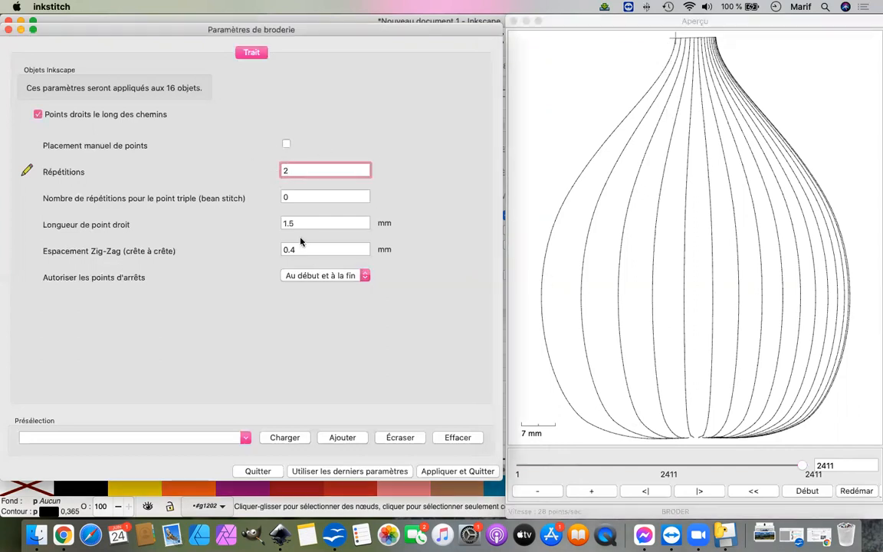
pyautogui.press('BackSpace')
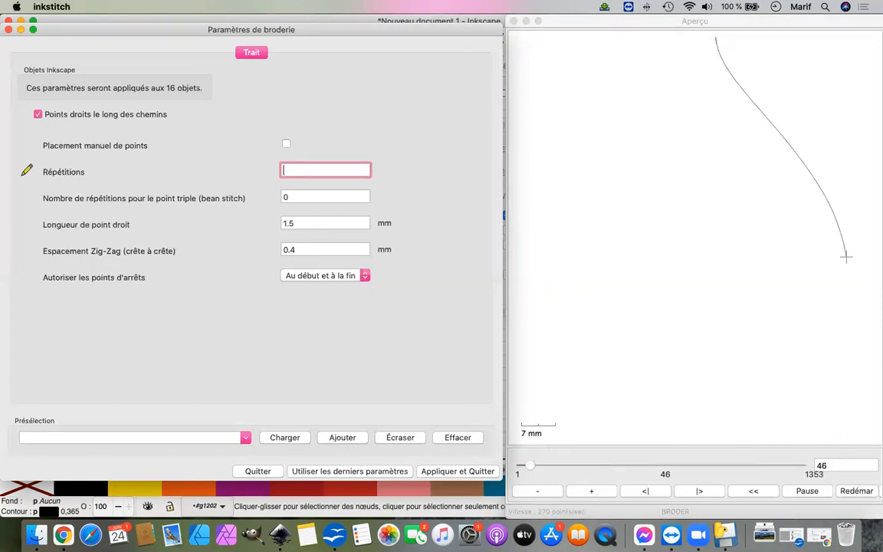
pyautogui.write('1')
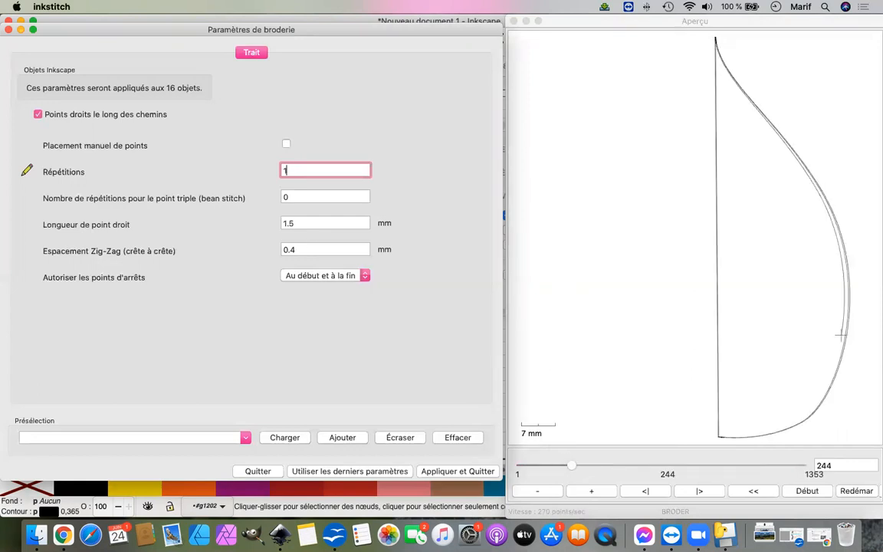
pyautogui.click(307, 198)
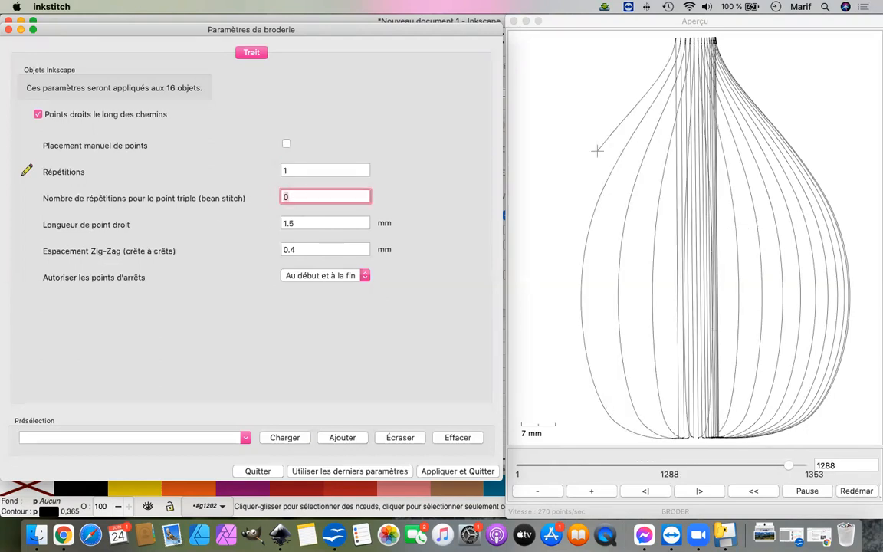
pyautogui.press('BackSpace')
pyautogui.write('1')
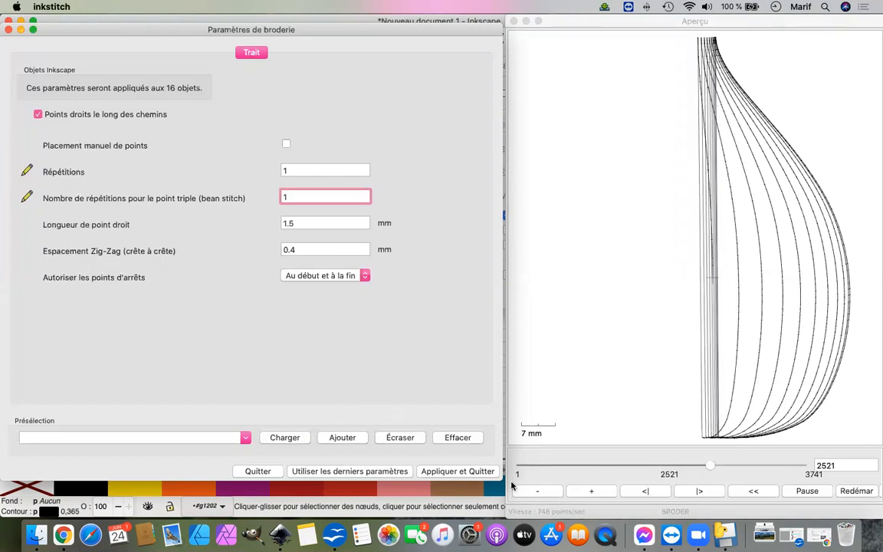
# Step: Examine the bean stitch preview at a slower speed, and apply the embroidery parameters to the paths
pyautogui.click(538, 491)
pyautogui.click(538, 491)
pyautogui.click(538, 491)
pyautogui.click(539, 492)
pyautogui.click(538, 492)
pyautogui.click(538, 492)
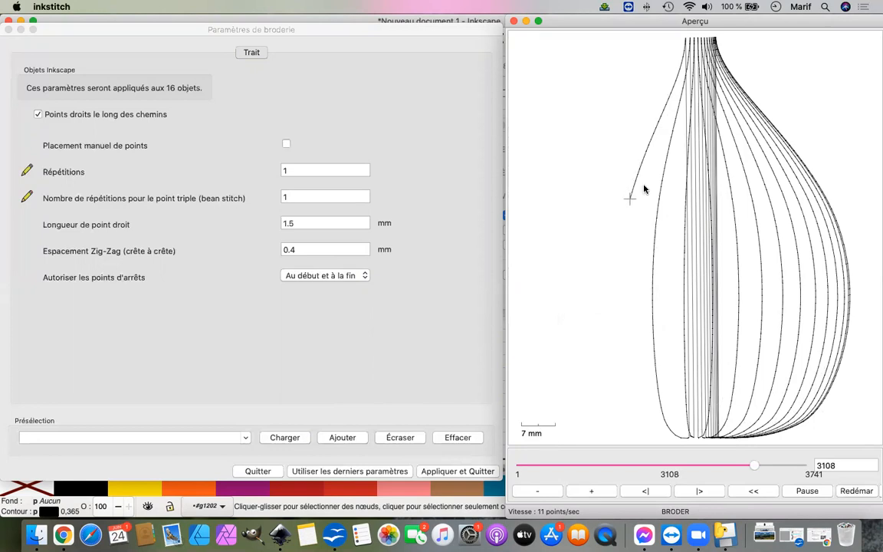
pyautogui.click(457, 473)
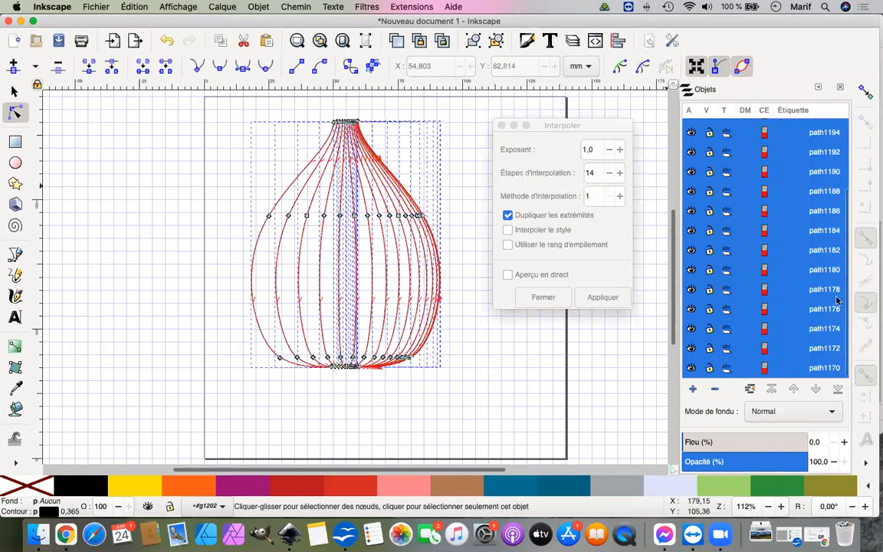
# Step: Close the interpolation dialog and reverse the direction of every second path in the group, from path1200 to path1172
pyautogui.scroll(3, 842, 253)
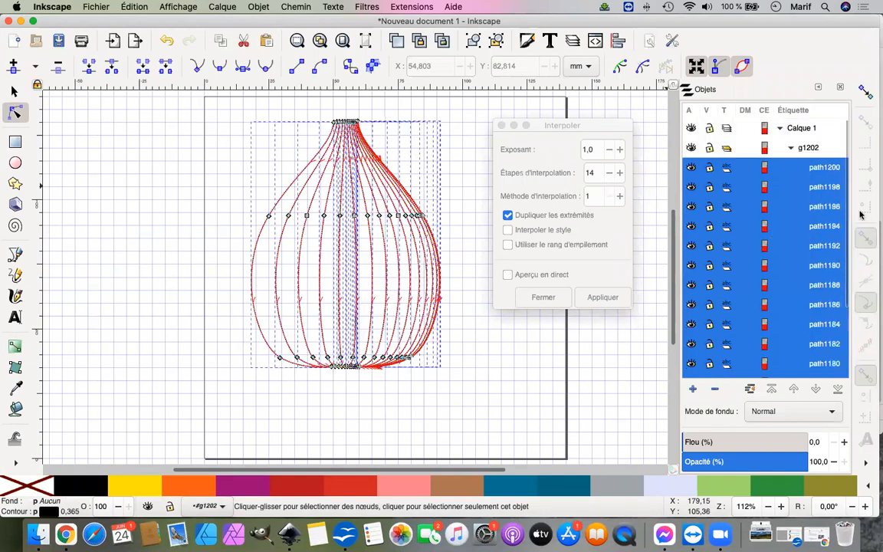
pyautogui.click(825, 169)
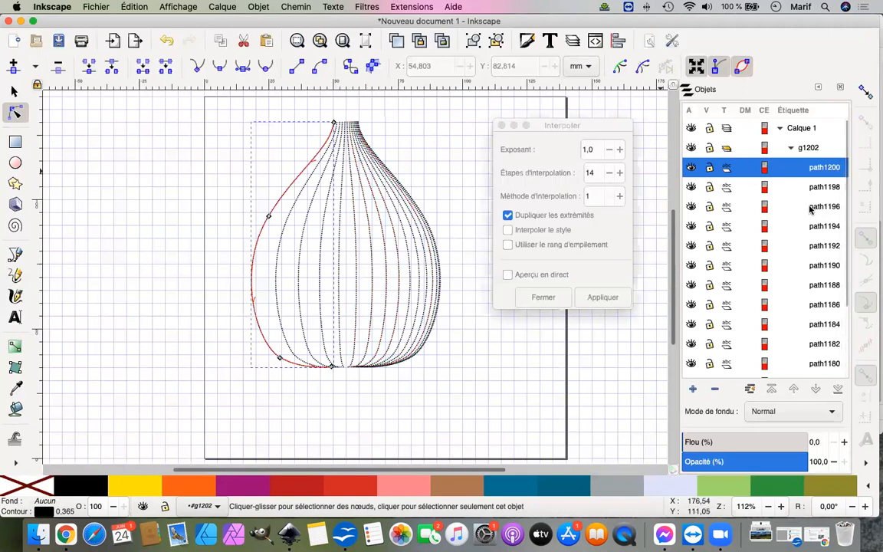
pyautogui.click(502, 125)
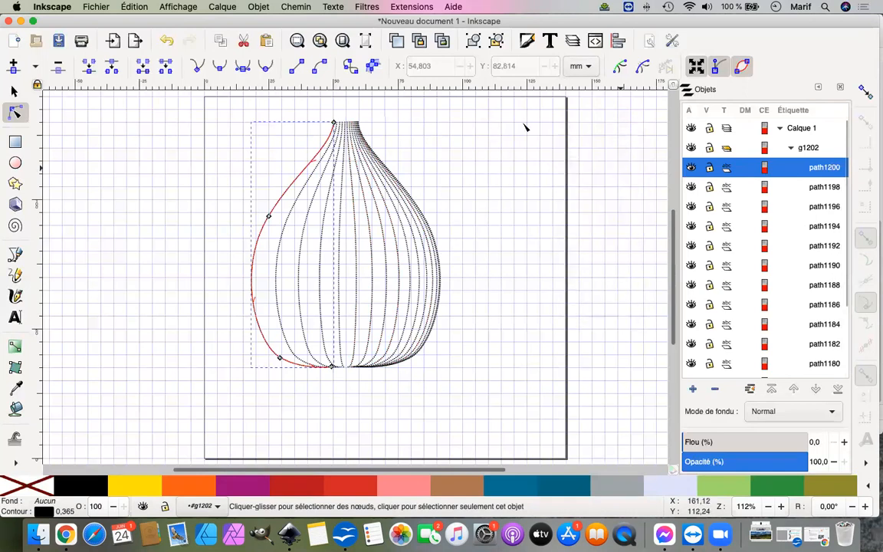
pyautogui.keyDown('ctrl'); pyautogui.click(822, 207); pyautogui.keyUp('ctrl')
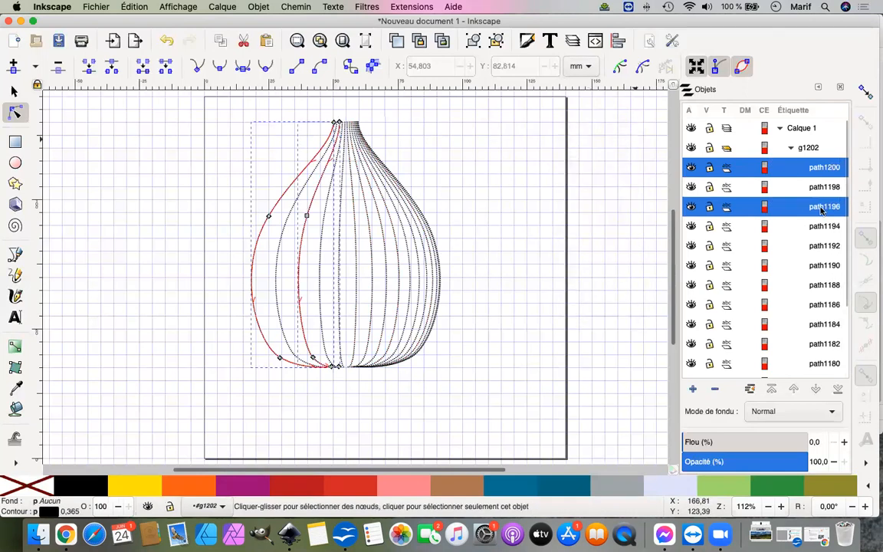
pyautogui.keyDown('ctrl'); pyautogui.click(819, 246); pyautogui.keyUp('ctrl')
pyautogui.keyDown('ctrl'); pyautogui.click(814, 286); pyautogui.keyUp('ctrl')
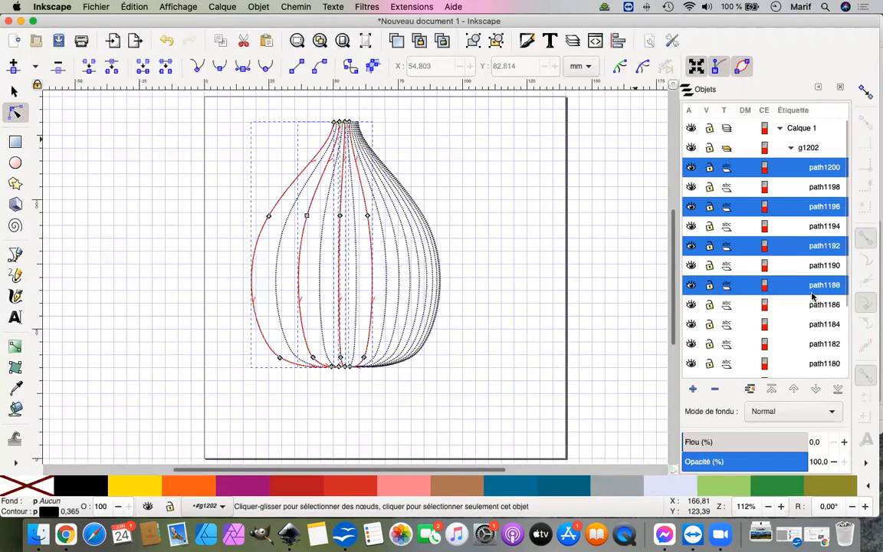
pyautogui.keyDown('ctrl'); pyautogui.click(813, 328); pyautogui.keyUp('ctrl')
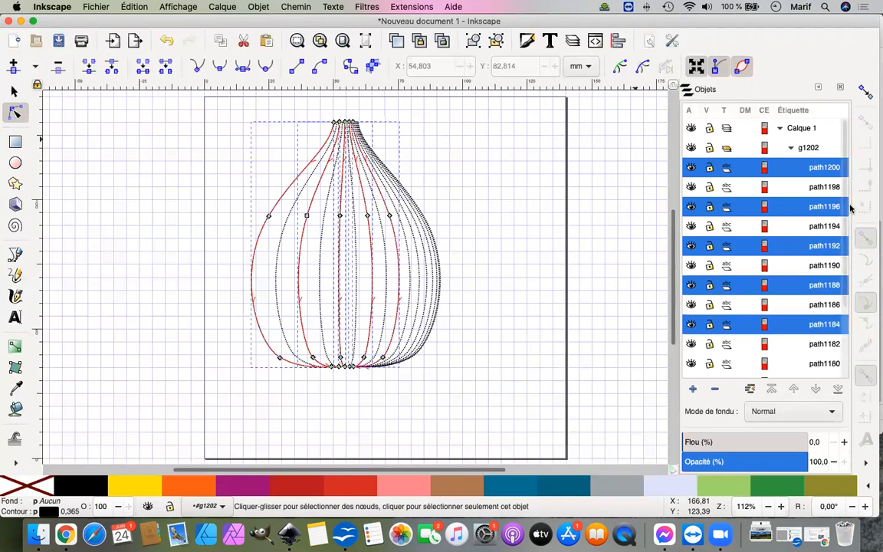
pyautogui.scroll(-5, 828, 299)
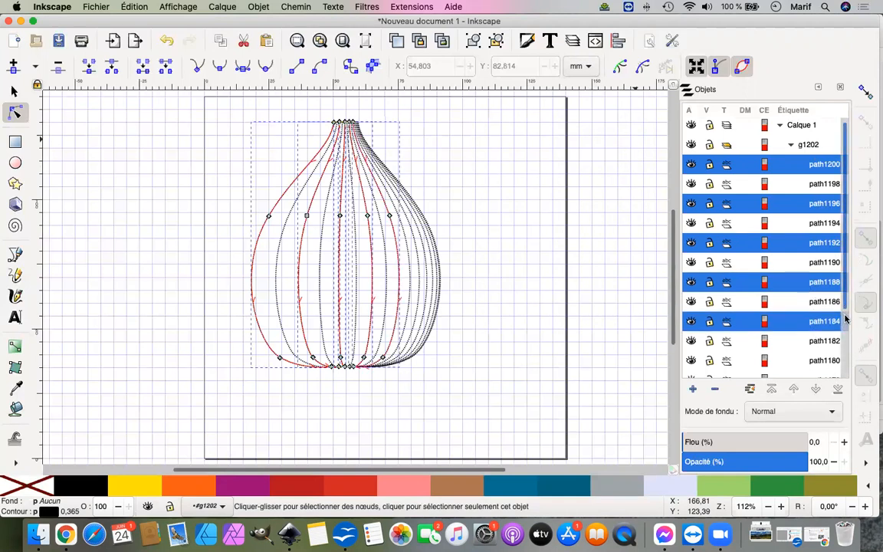
pyautogui.keyDown('ctrl'); pyautogui.click(820, 270); pyautogui.keyUp('ctrl')
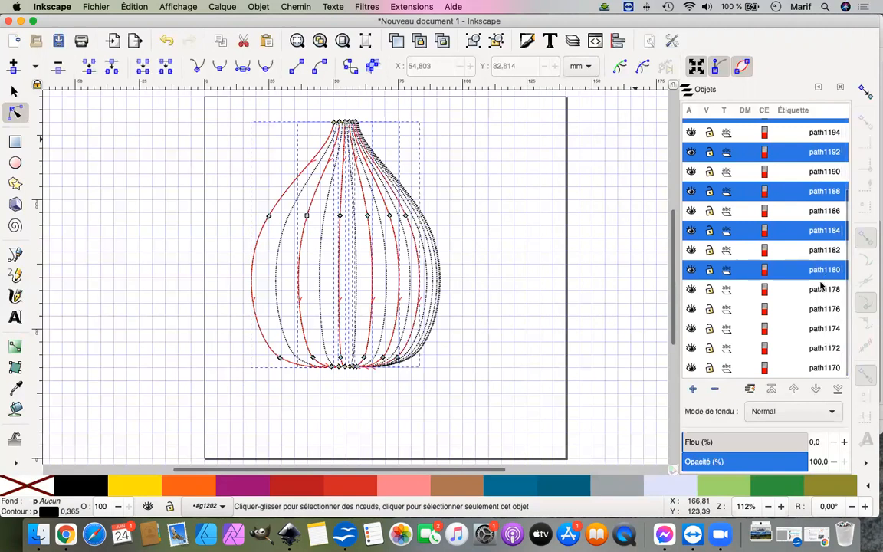
pyautogui.keyDown('ctrl'); pyautogui.click(821, 309); pyautogui.keyUp('ctrl')
pyautogui.keyDown('ctrl'); pyautogui.click(815, 349); pyautogui.keyUp('ctrl')
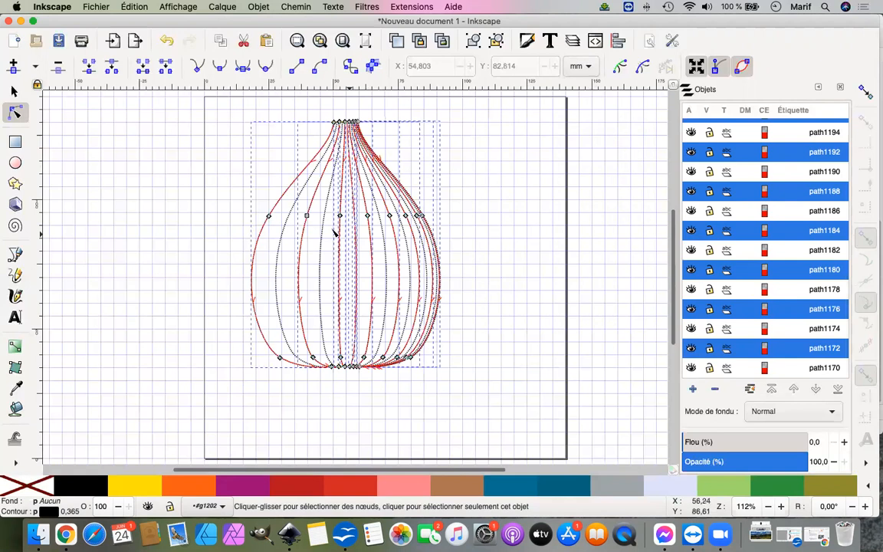
pyautogui.click(286, 7)
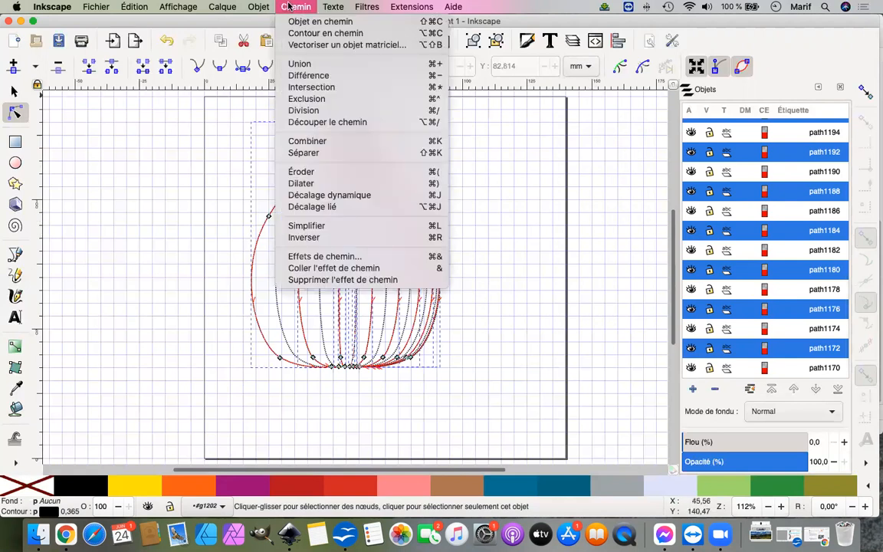
pyautogui.click(341, 239)
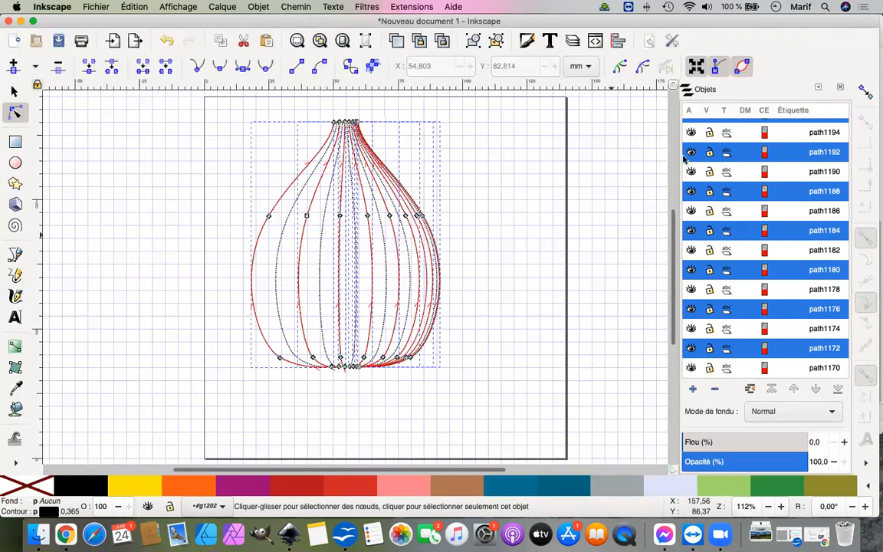
# Step: Select all paths of the group again and launch the Ink/Stitch simulator with realistic preview
pyautogui.click(822, 368)
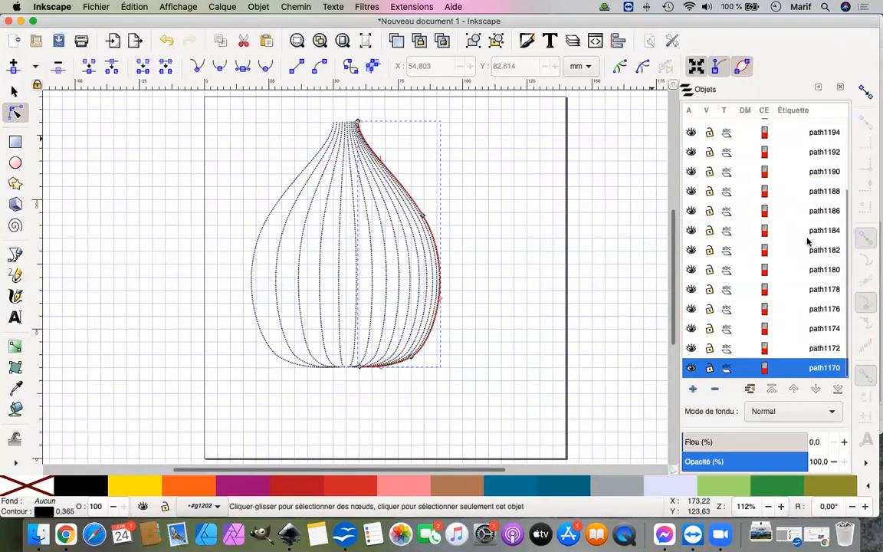
pyautogui.scroll(4, 810, 233)
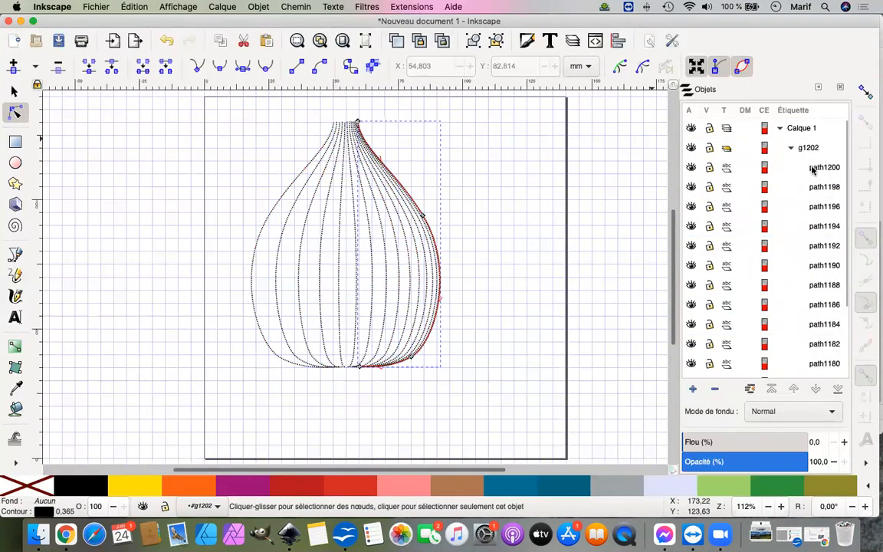
pyautogui.keyDown('shift'); pyautogui.click(813, 170); pyautogui.keyUp('shift')
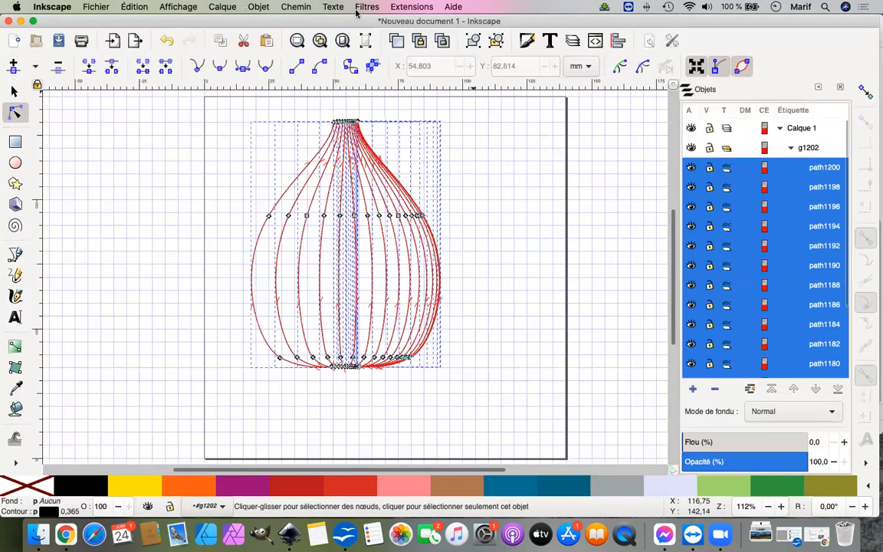
pyautogui.click(424, 7)
pyautogui.moveTo(470, 145)
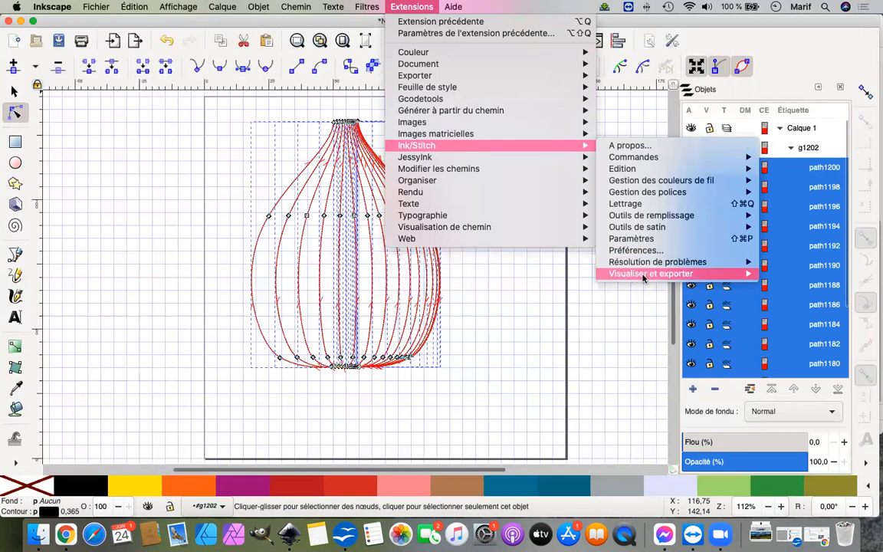
pyautogui.moveTo(650, 274)
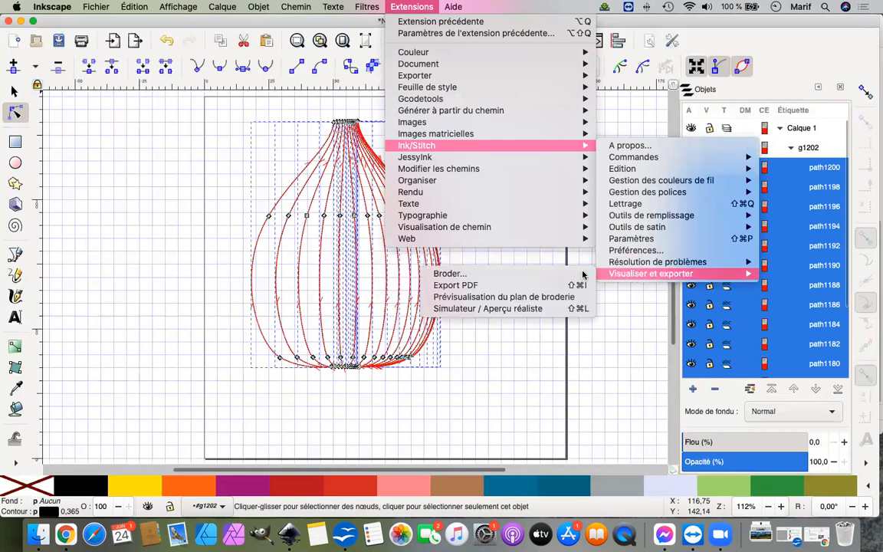
pyautogui.click(462, 309)
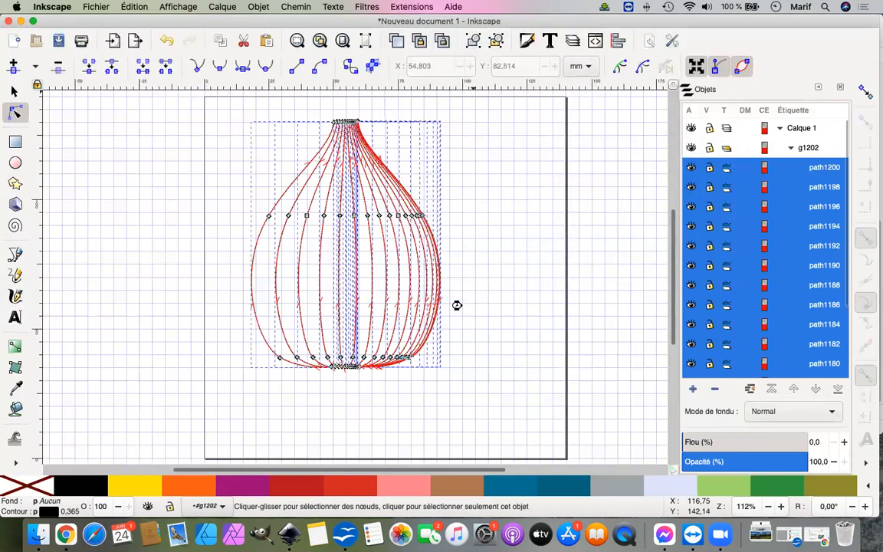